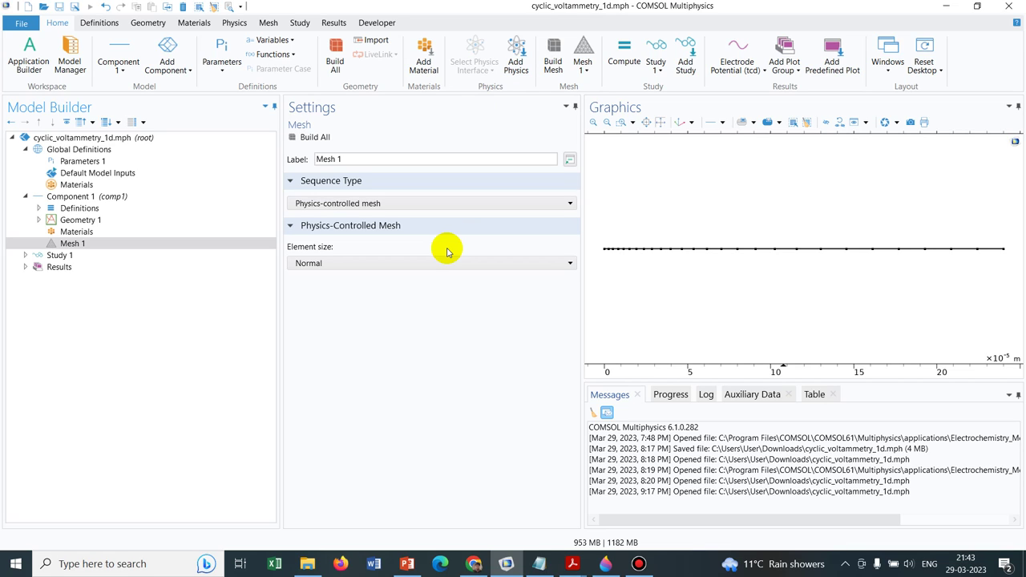
Step: Switch to the PDF acs.jchemed.7b00361.pdf and read Box 1 on the IUPAC and US voltammogram conventions on page 2
mouse_move(579, 567)
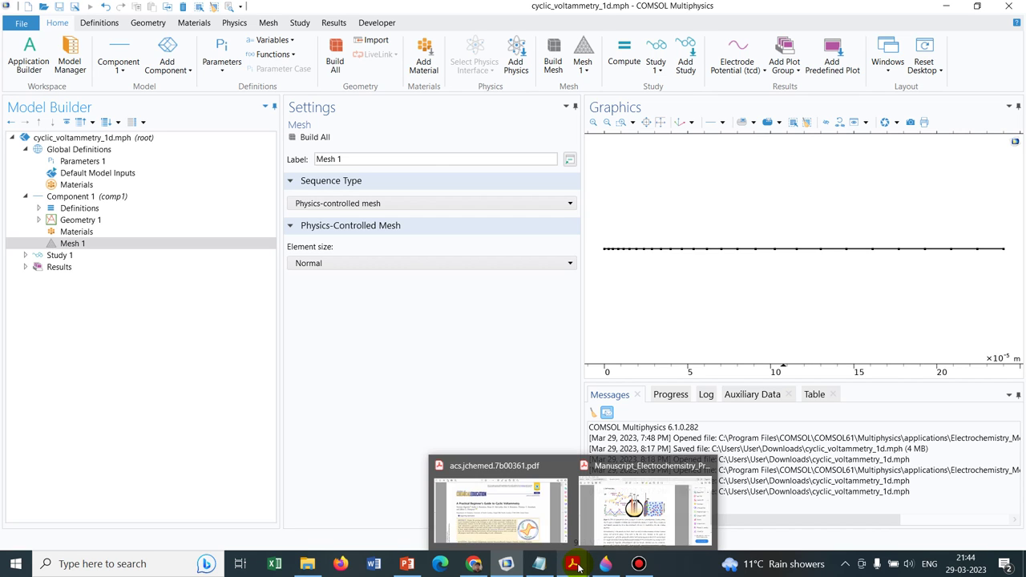
click(533, 500)
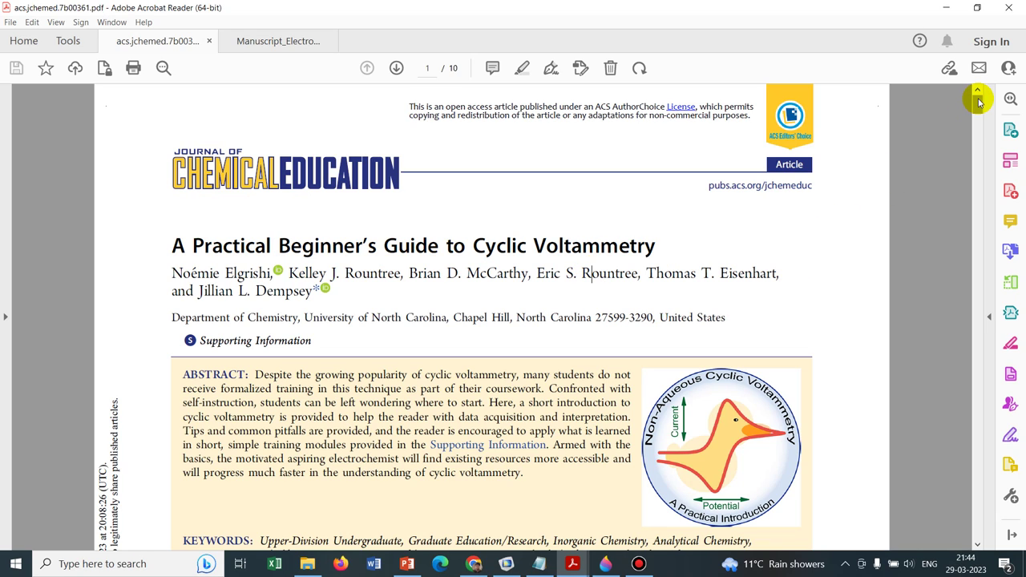
drag(978, 102, 978, 170)
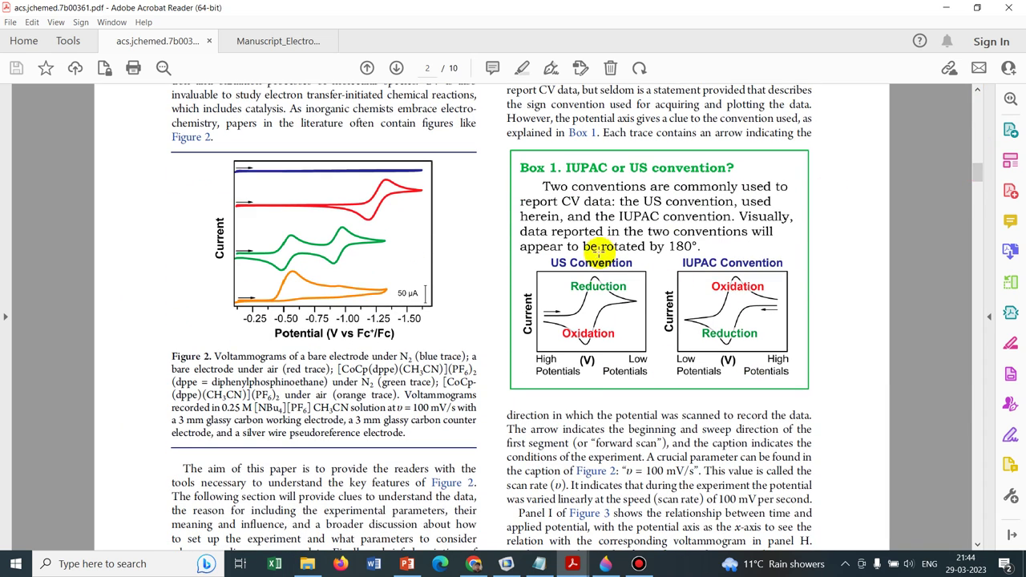
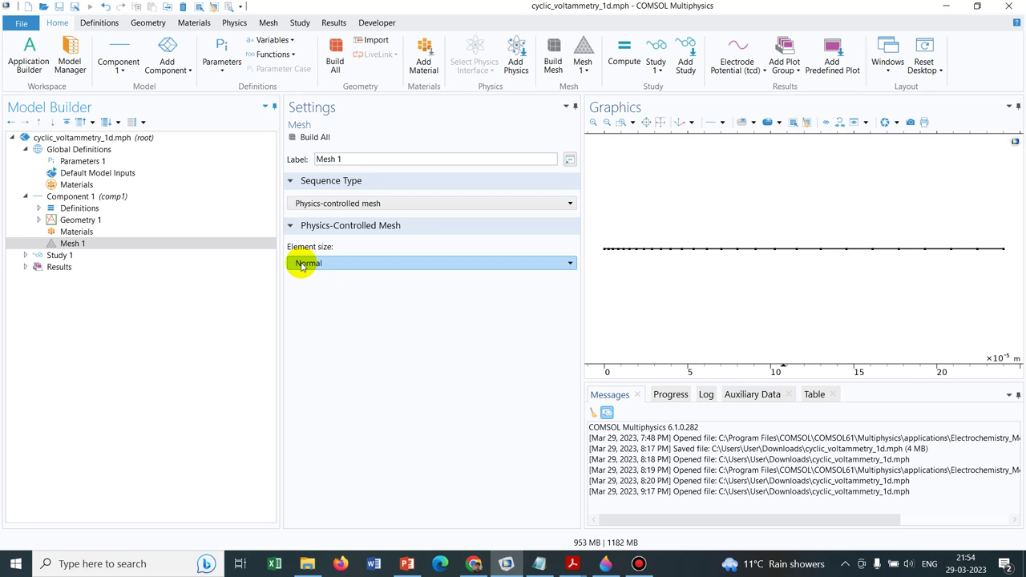
Step: Back in COMSOL Multiphysics, add the Electroanalysis (tcd) interface to Component 1 and show its governing equations
click(236, 21)
click(72, 64)
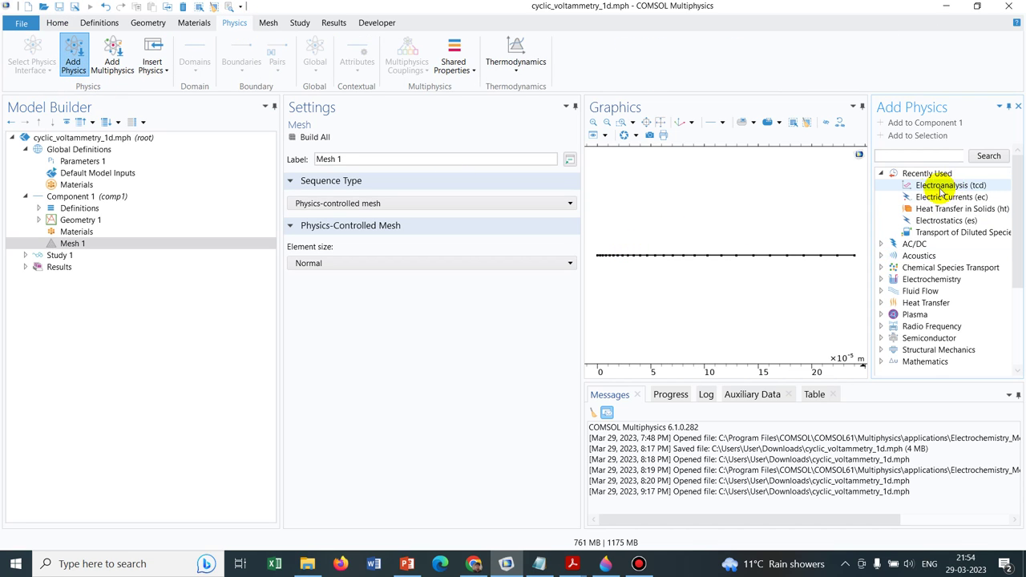
double_click(950, 185)
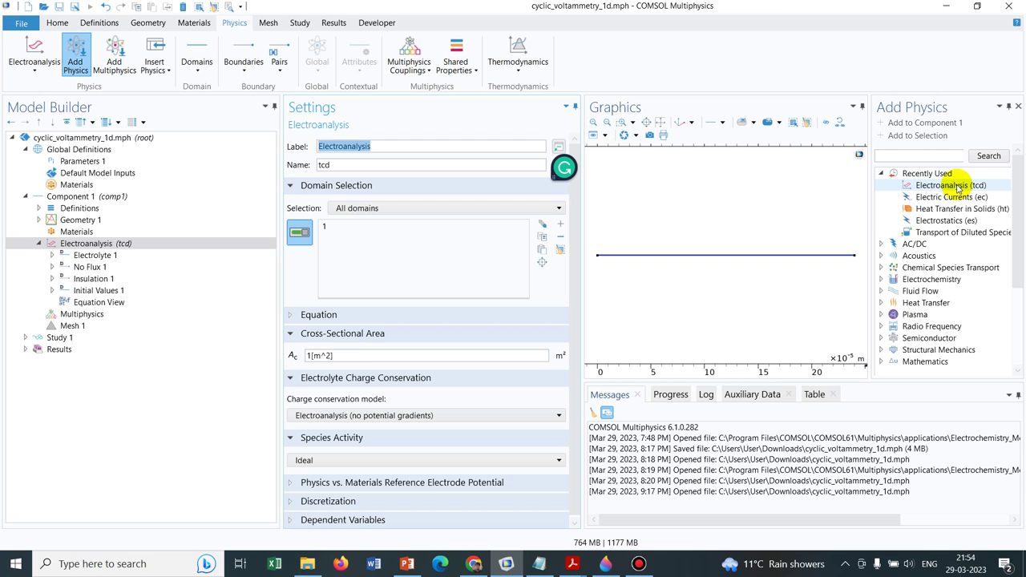
click(1017, 106)
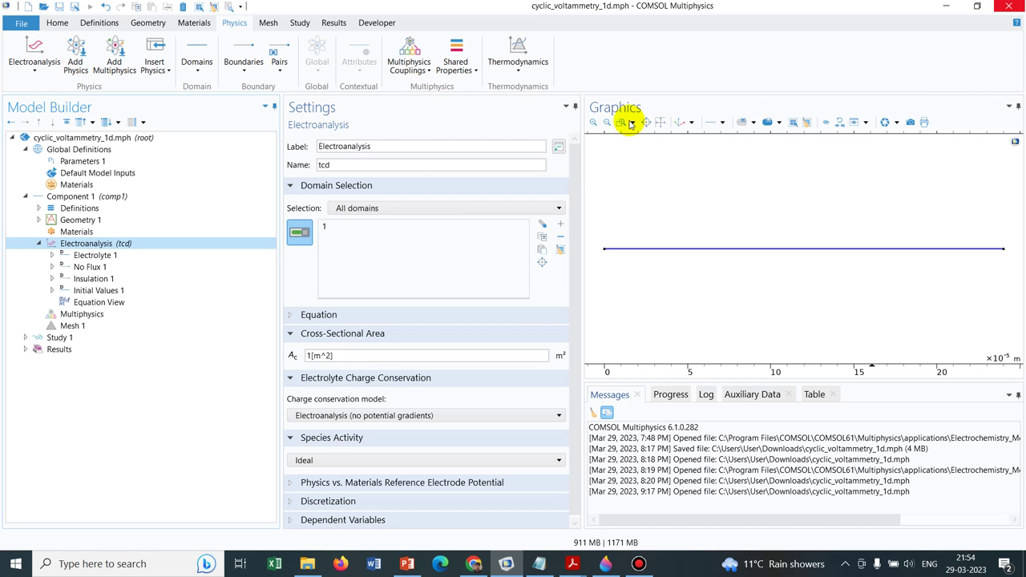
click(309, 316)
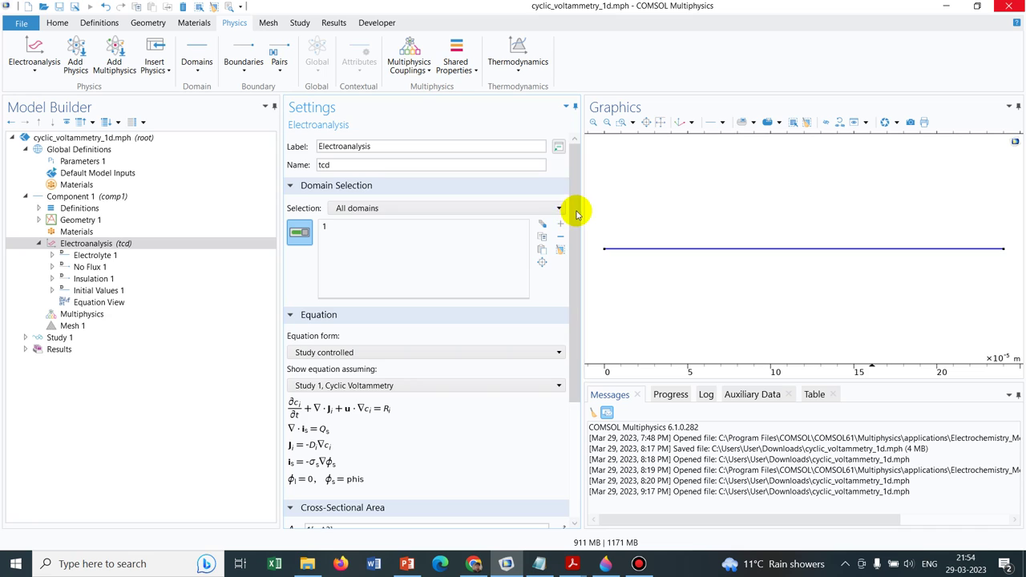
drag(574, 210, 586, 321)
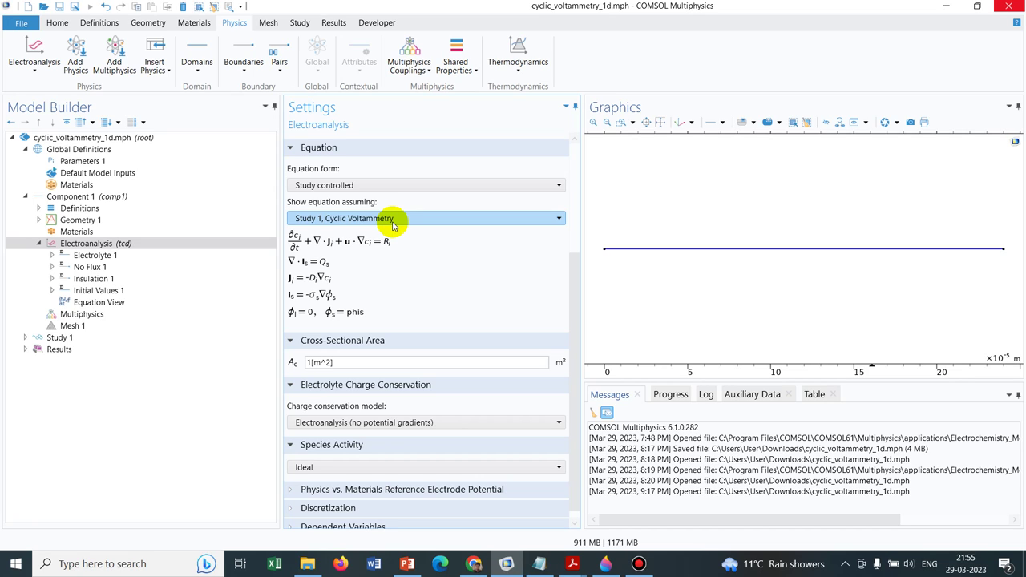
Step: Add an Electrode Surface condition to Electroanalysis and assign it to boundary 1 at the line's left end
right_click(133, 243)
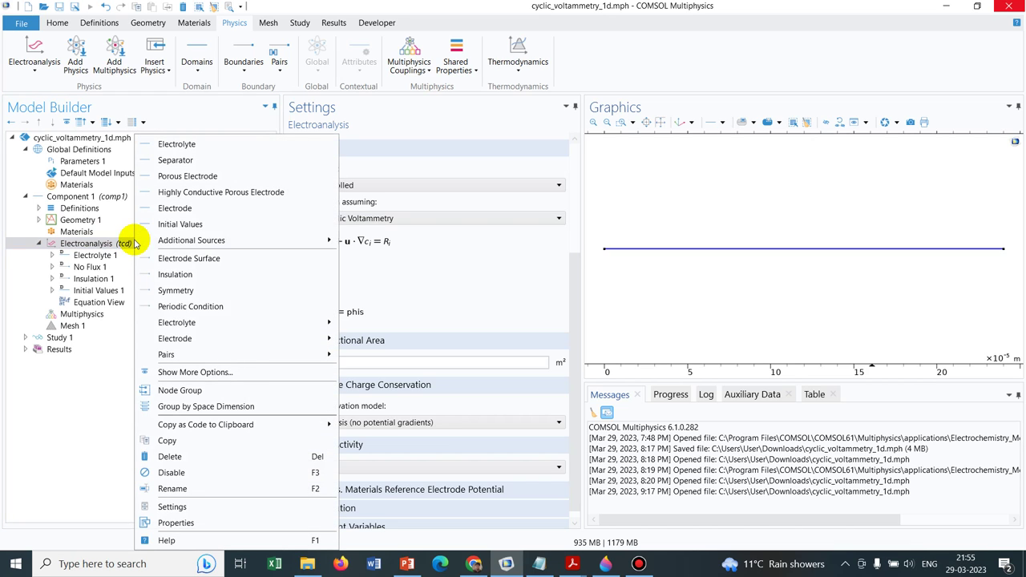
click(202, 259)
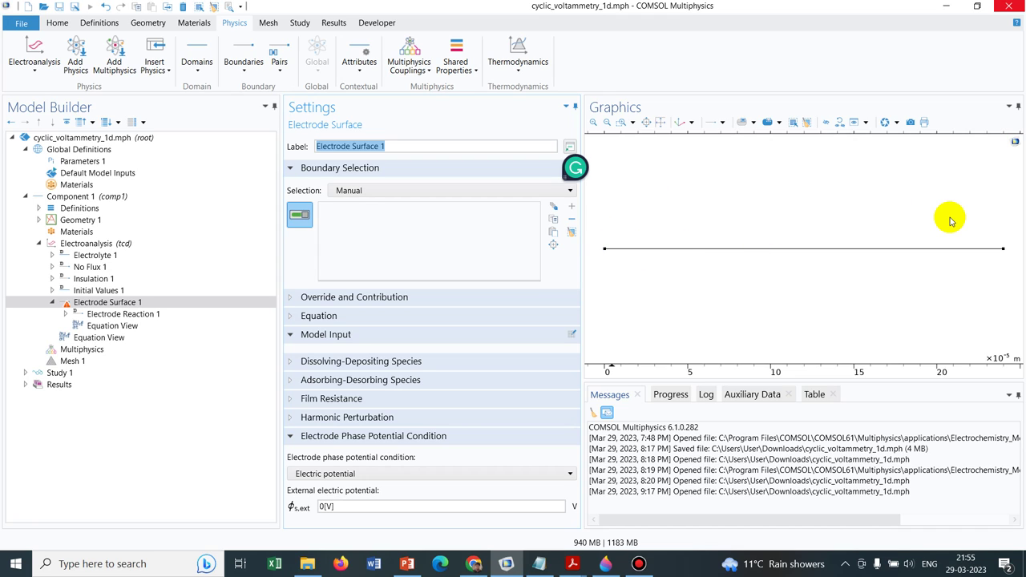
click(603, 249)
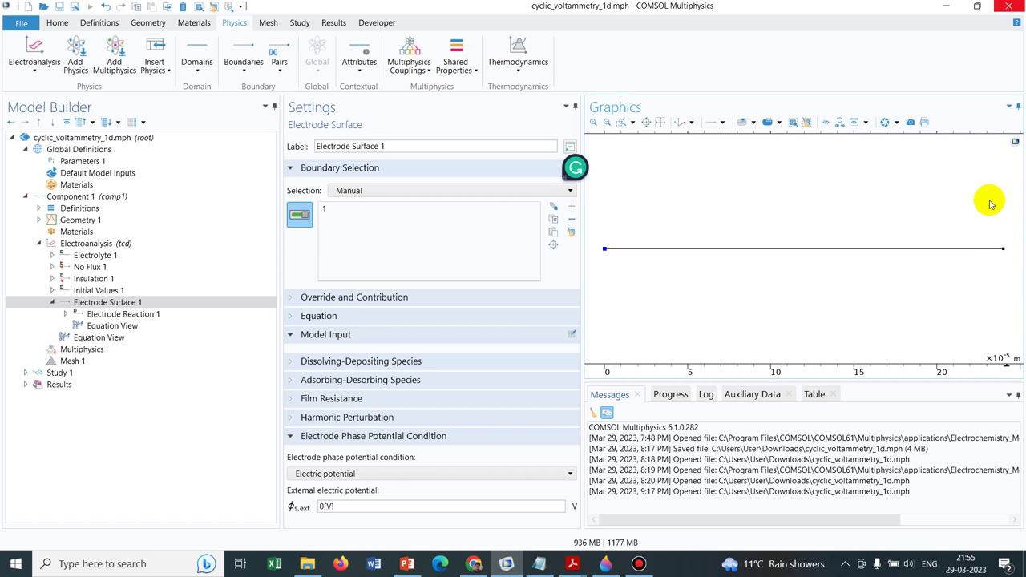
Step: Add a Double Layer Capacitance subnode to the Electrode Surface condition
click(171, 302)
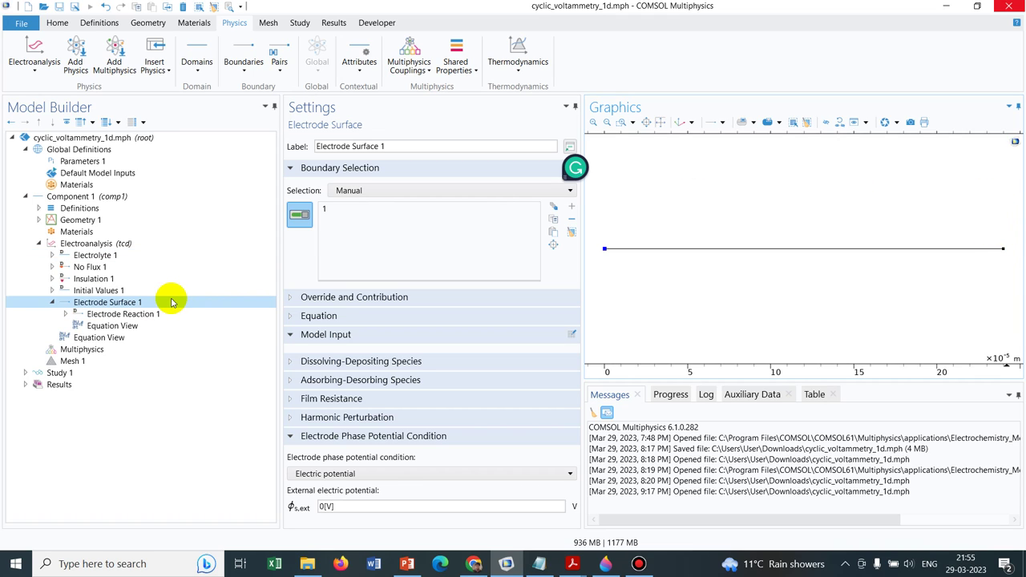
click(67, 314)
click(112, 316)
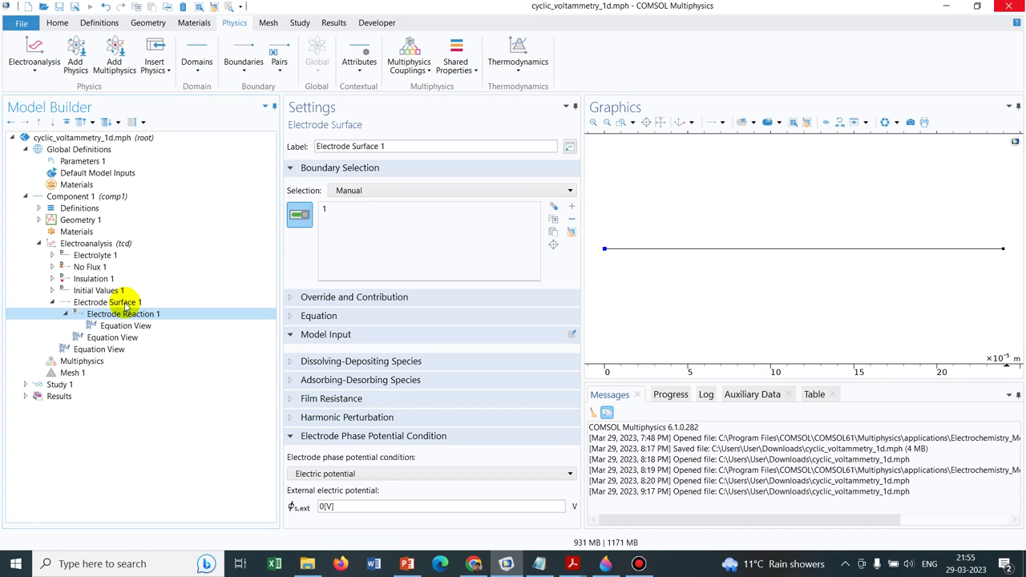
click(126, 302)
right_click(125, 303)
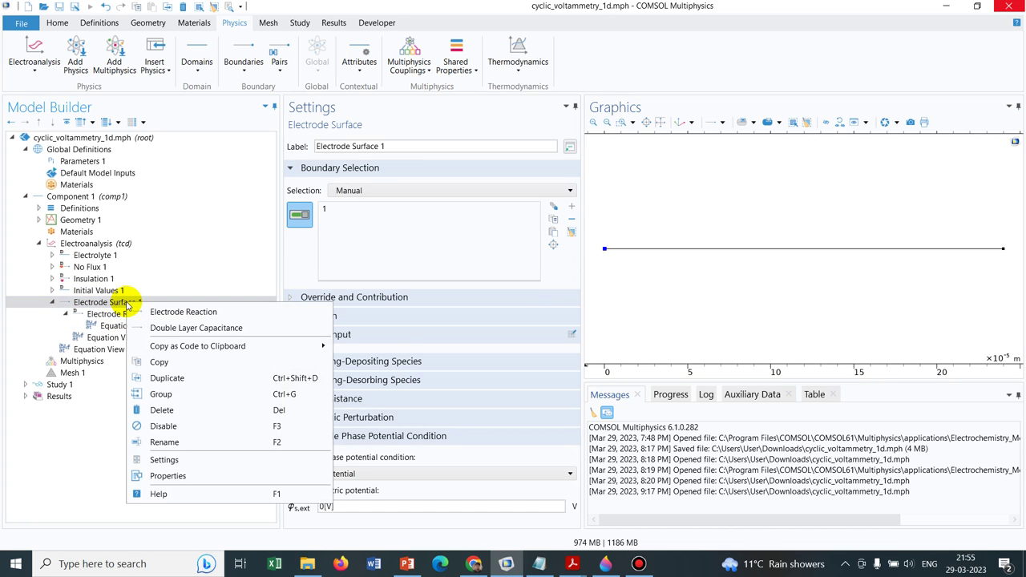
click(203, 328)
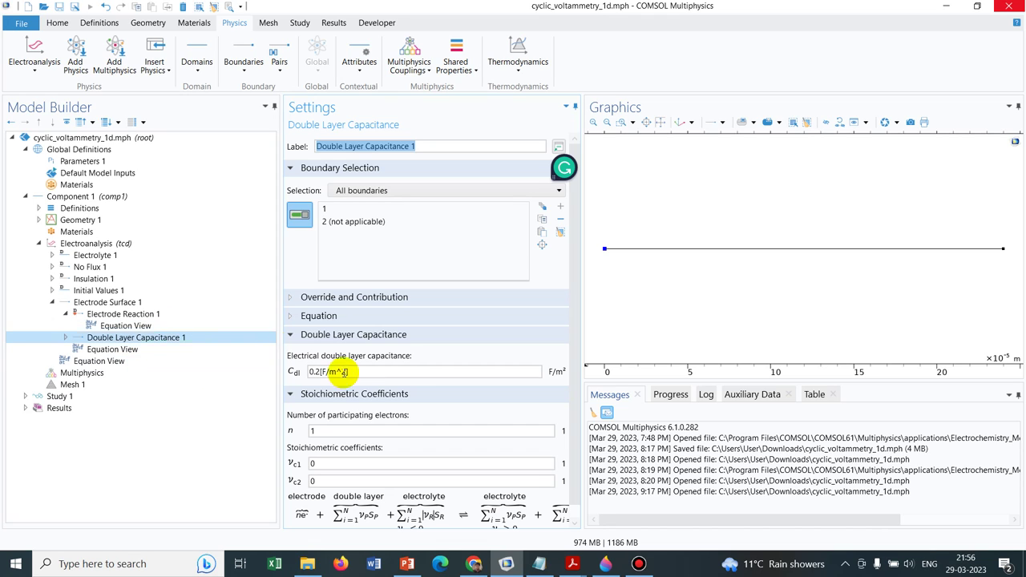
Step: Set the electrical double layer capacitance to the Cdl parameter copied from Parameters 1
click(94, 162)
double_click(312, 301)
key(ctrl+c)
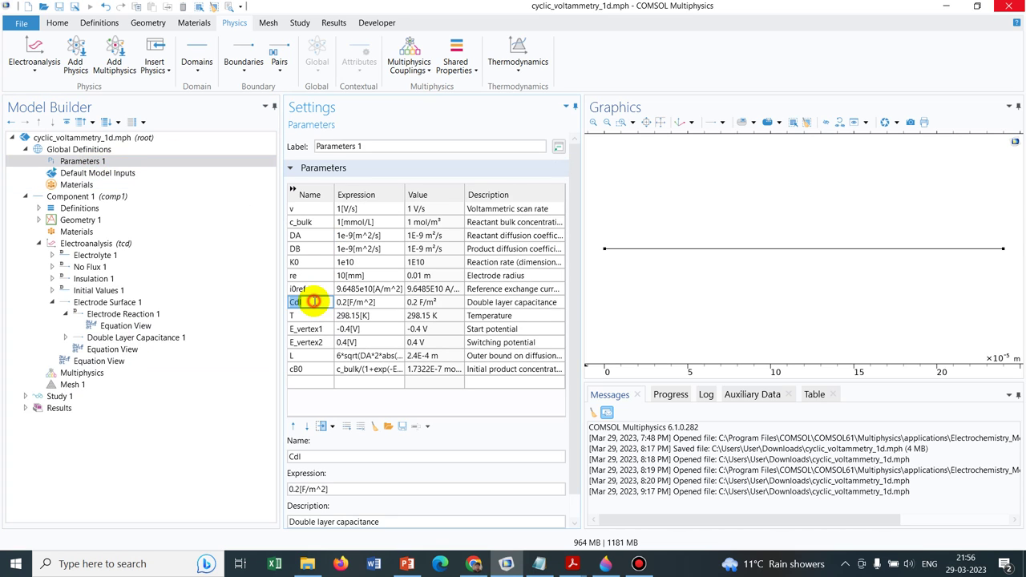
click(158, 337)
double_click(355, 371)
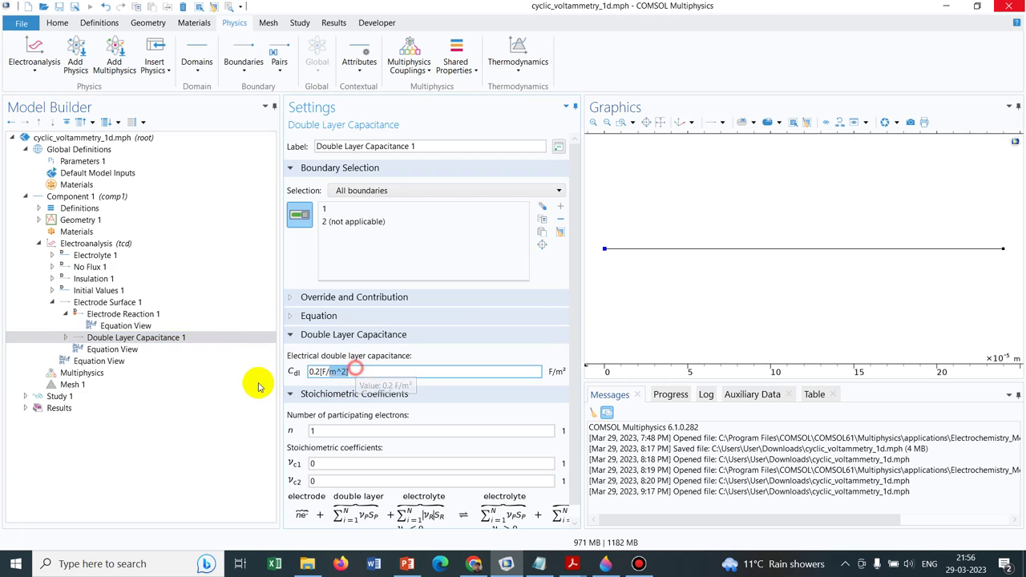
key(ctrl+v)
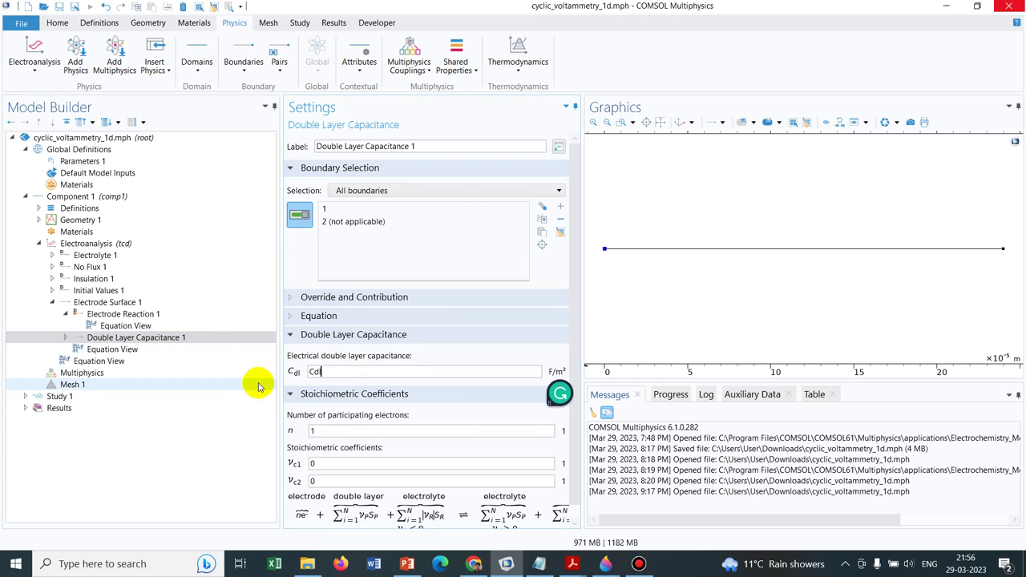
Step: Examine the Electrode Reaction's equations, stoichiometric coefficients, equilibrium potential options and Butler-Volmer kinetics expression
click(159, 315)
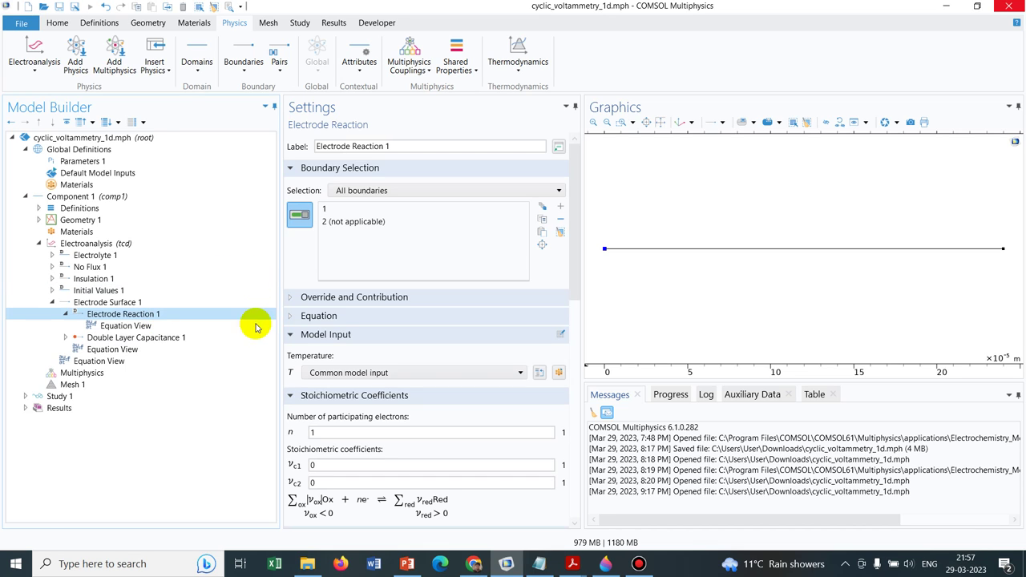
click(292, 317)
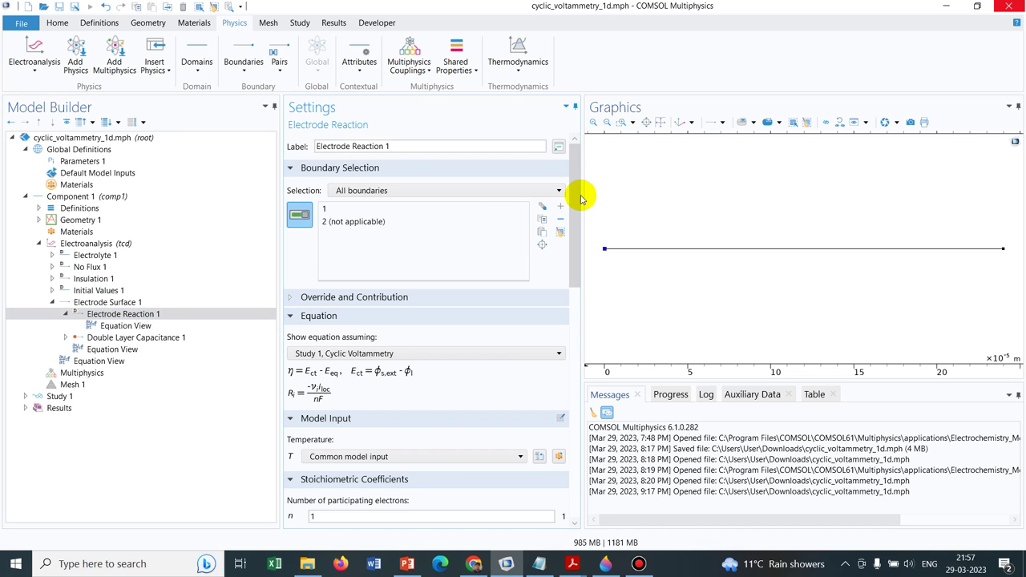
drag(579, 197, 577, 248)
scroll(577, 248, down, 1)
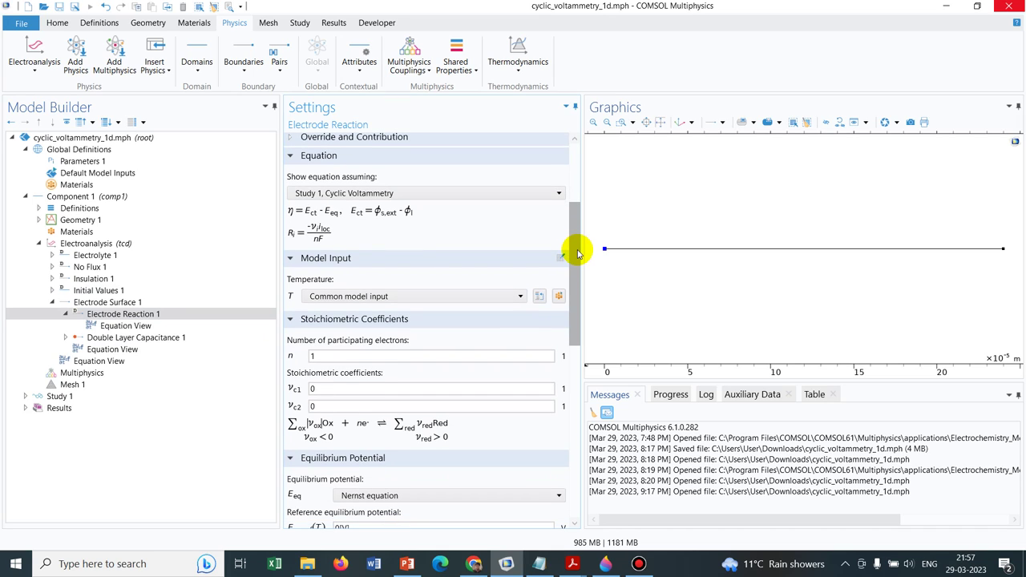
drag(577, 253, 579, 290)
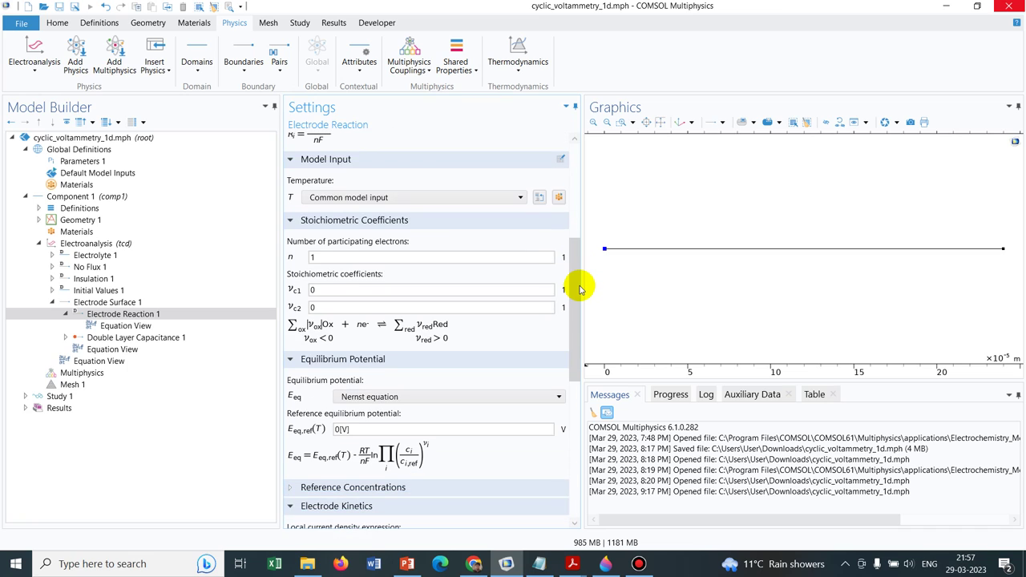
click(521, 395)
click(521, 395)
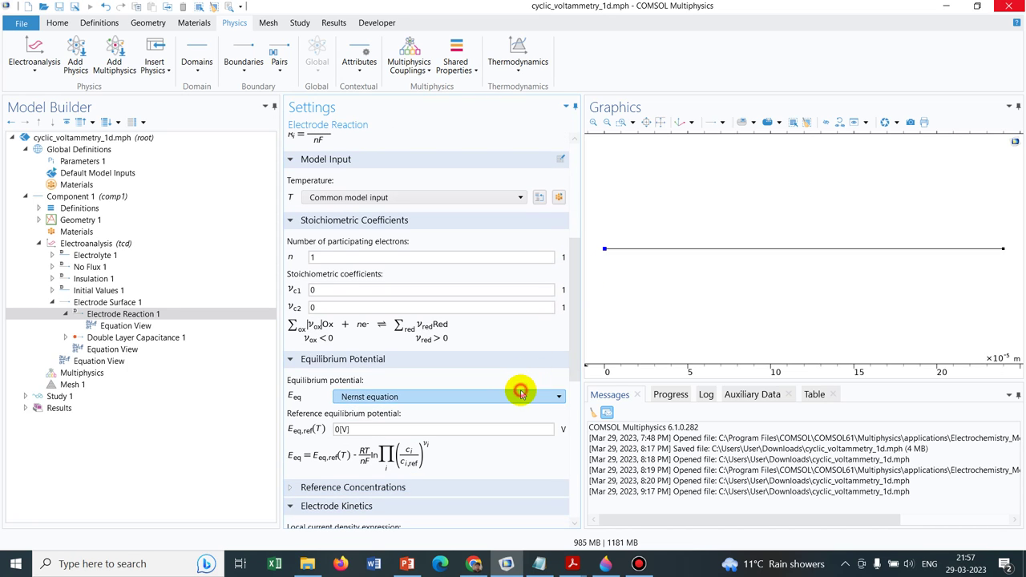
drag(572, 257, 577, 290)
drag(575, 309, 575, 331)
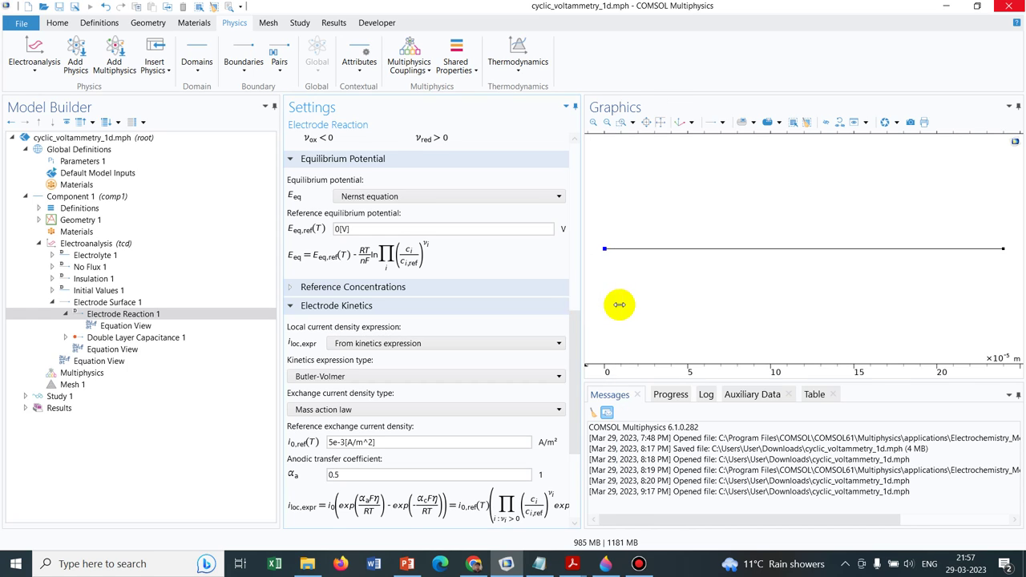
drag(583, 305, 620, 304)
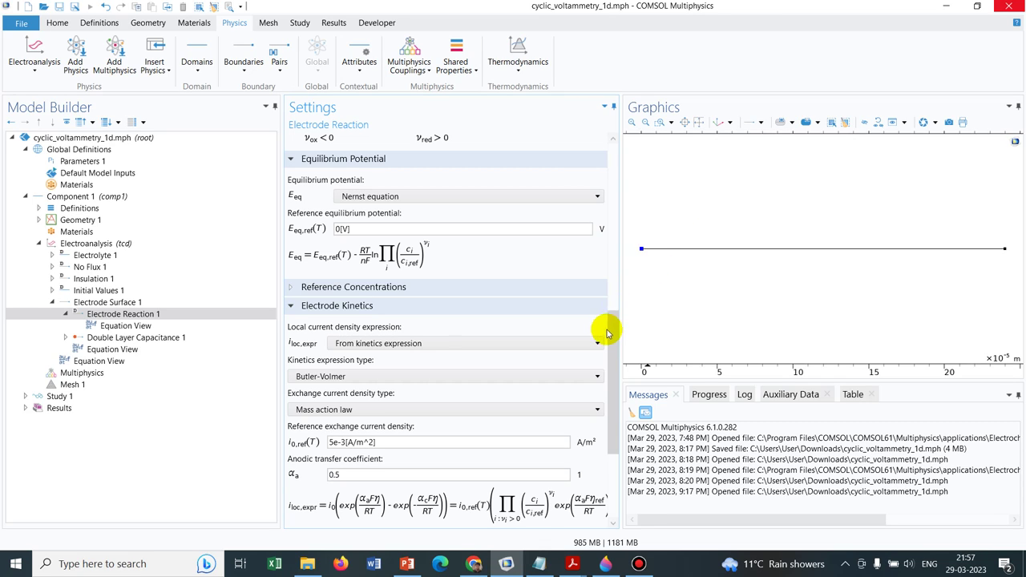
scroll(614, 325, down, 5)
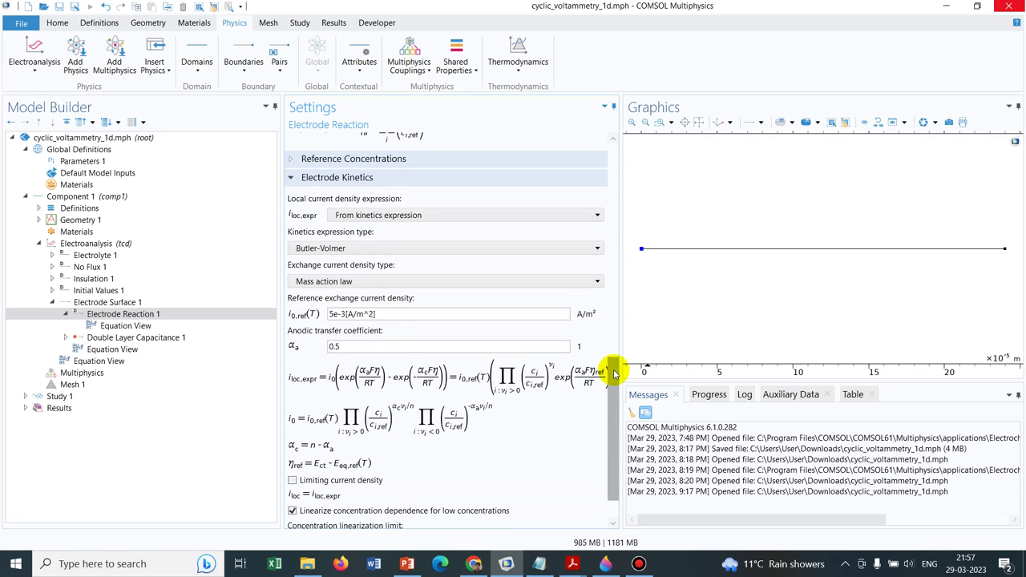
drag(623, 316, 670, 321)
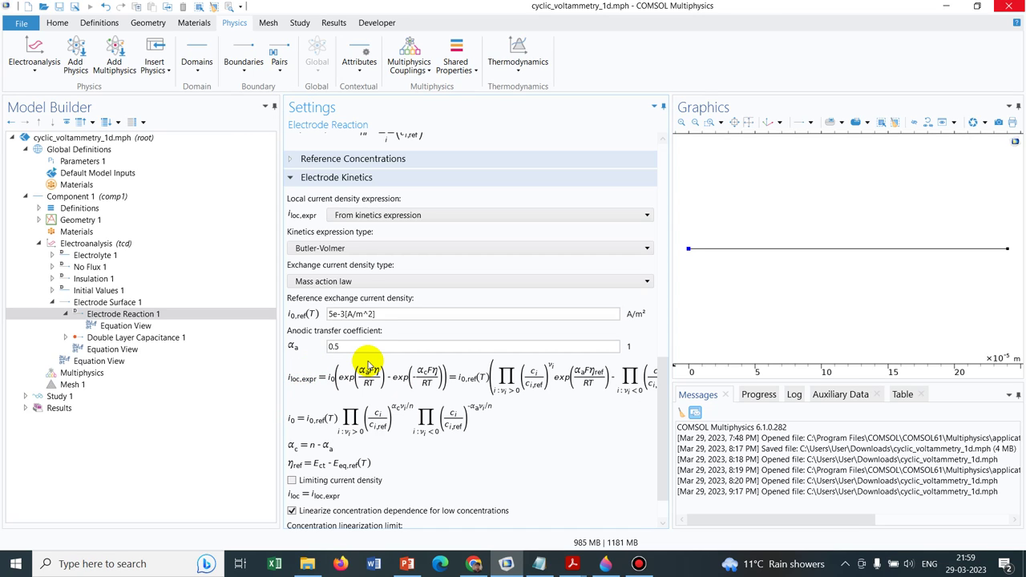
Step: Set the Electrode Reaction's reference exchange current density to the i0ref parameter from Parameters 1
double_click(346, 346)
click(385, 314)
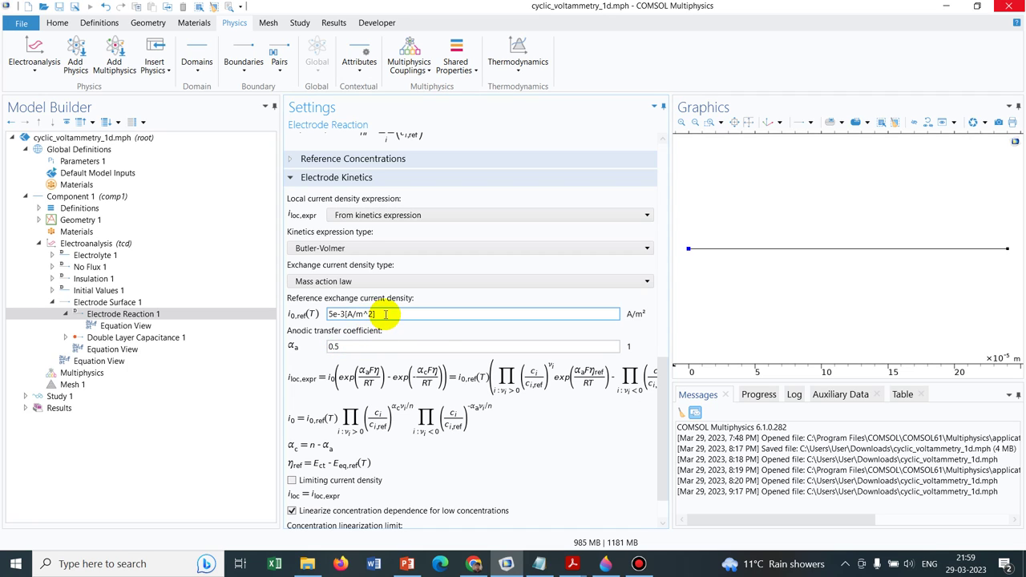
click(100, 160)
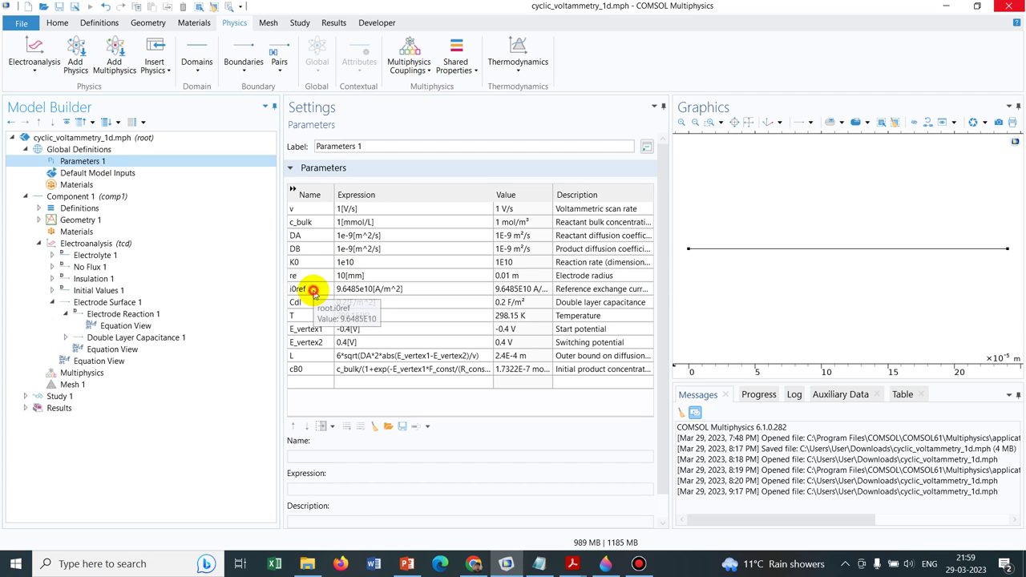
click(315, 289)
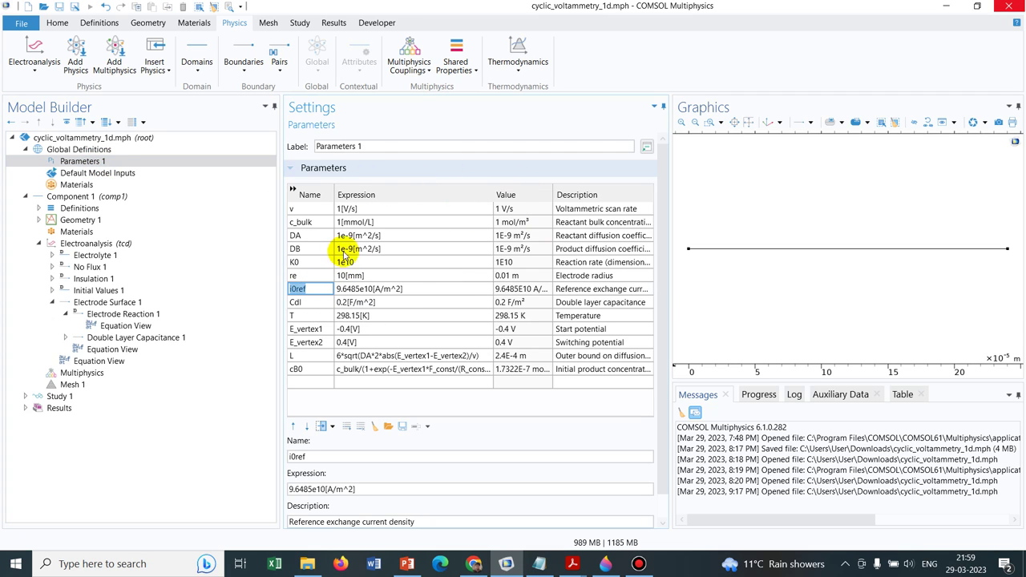
click(160, 315)
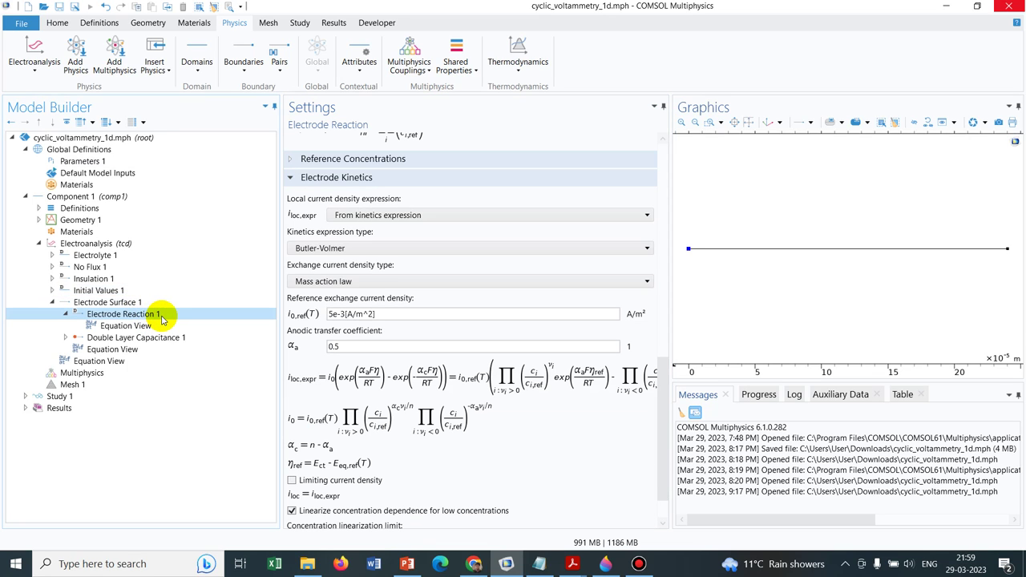
triple_click(383, 316)
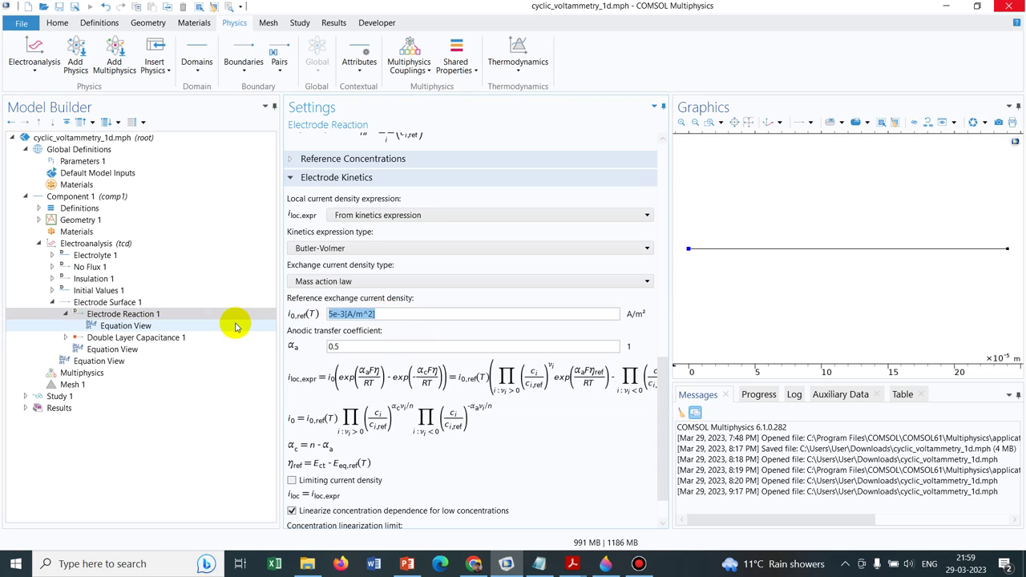
text(i0ref)
click(540, 451)
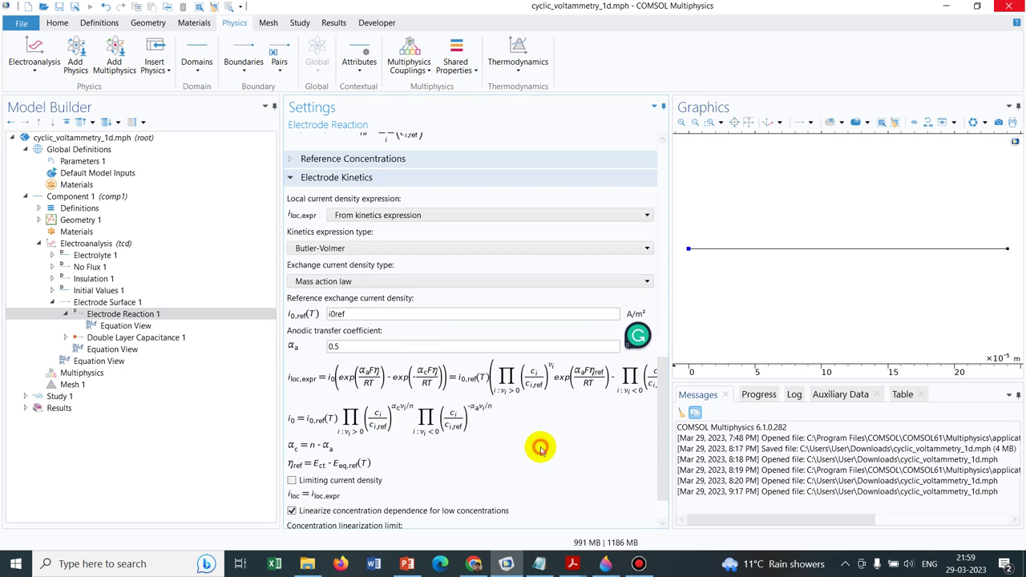
Step: Review the Insulation, Initial Values, Electrode Surface and Electroanalysis interface settings
click(129, 279)
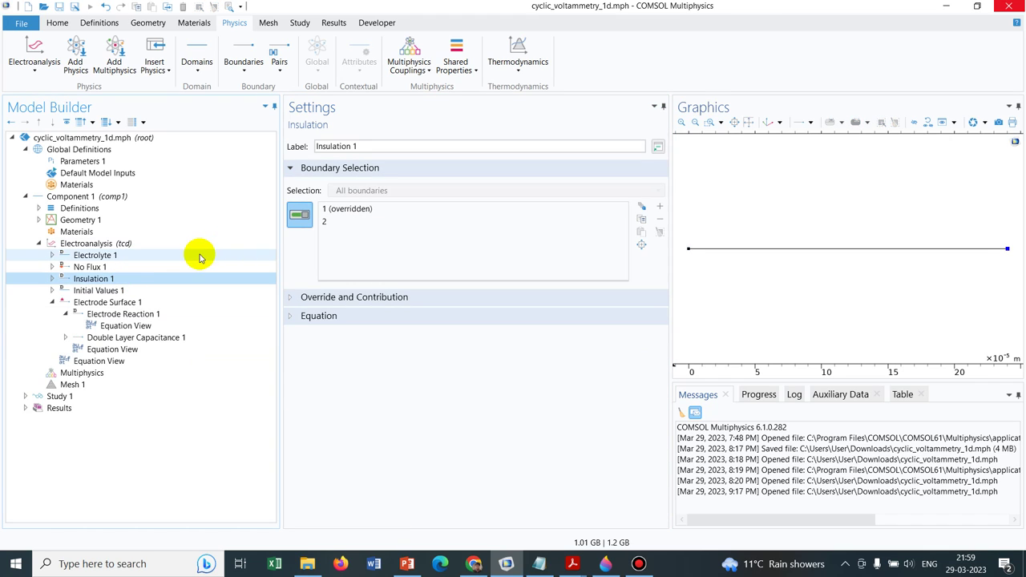
click(122, 292)
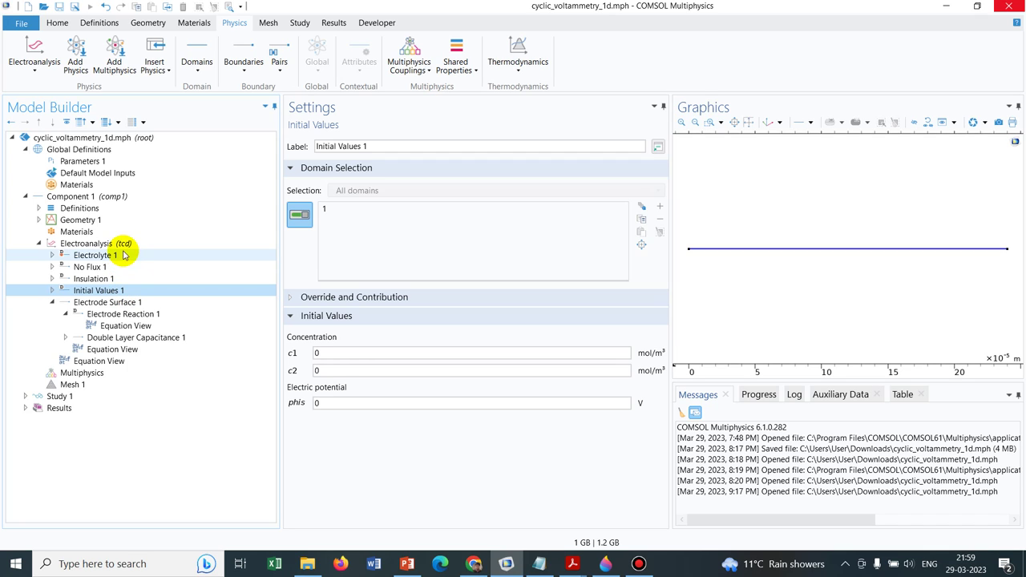
click(133, 306)
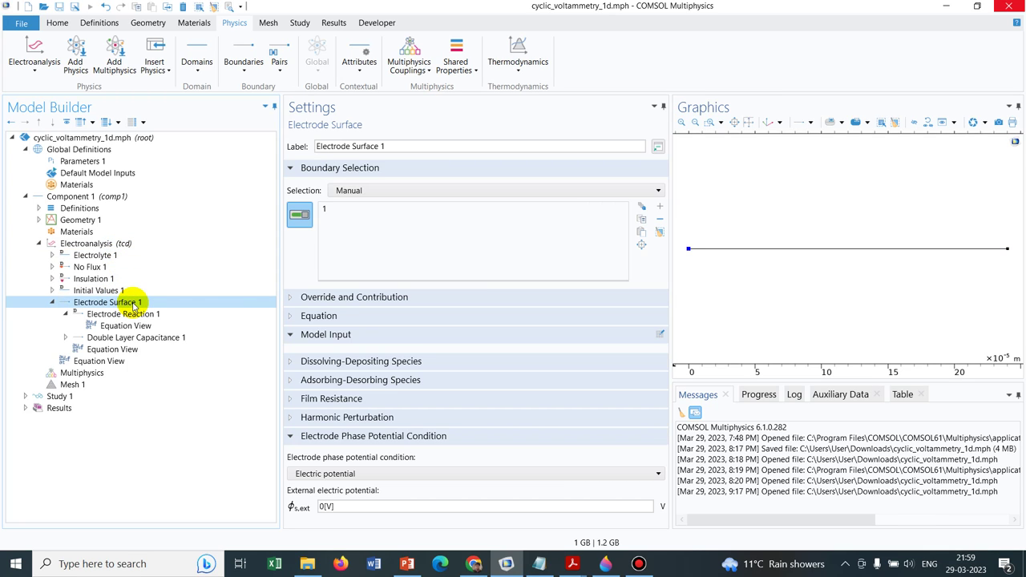
click(120, 246)
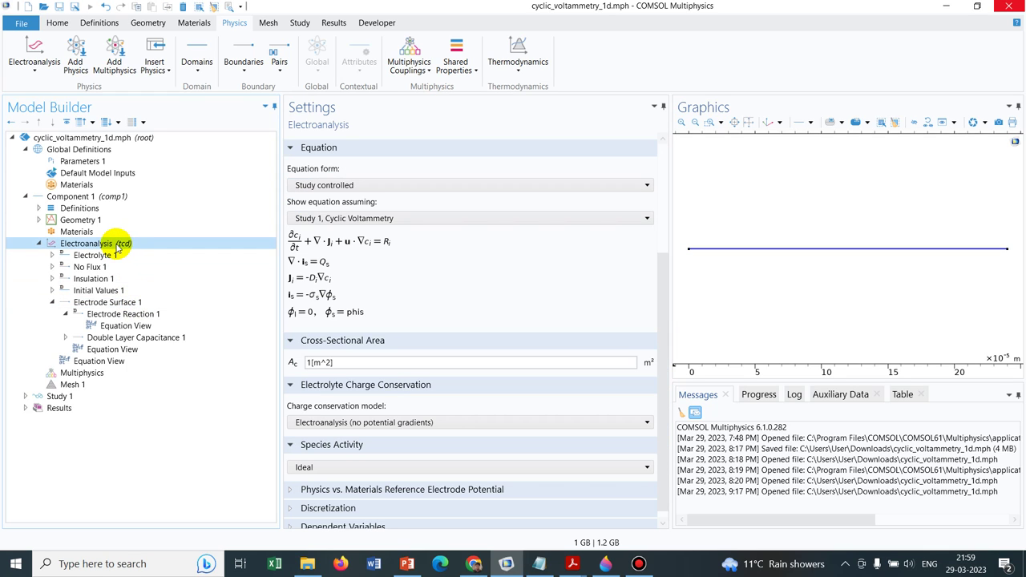
click(115, 279)
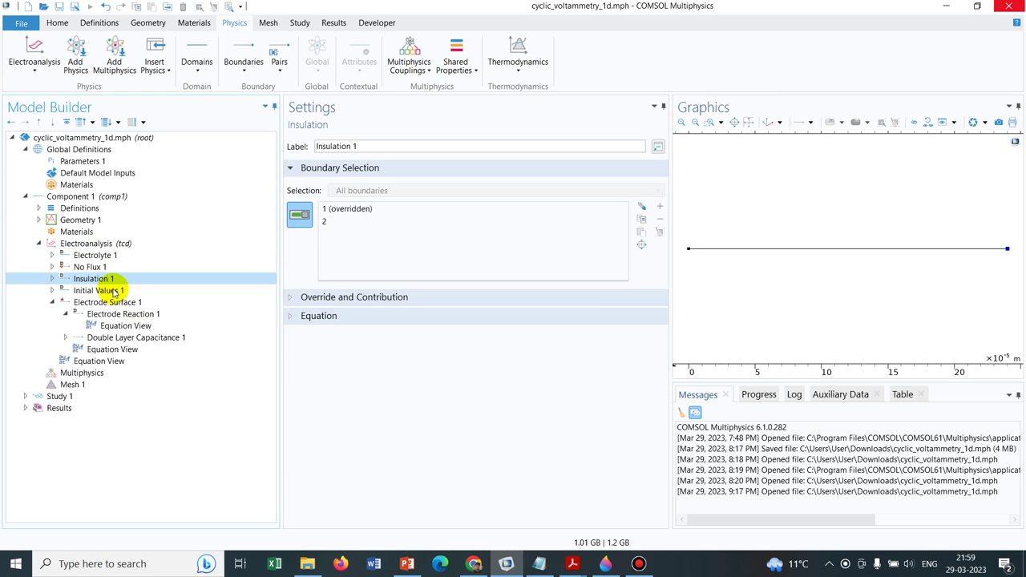
Step: Set the initial concentration c1 in Initial Values 1 to c_bulk-cB0*(1-x/L), copied from the Notepad text file
click(113, 290)
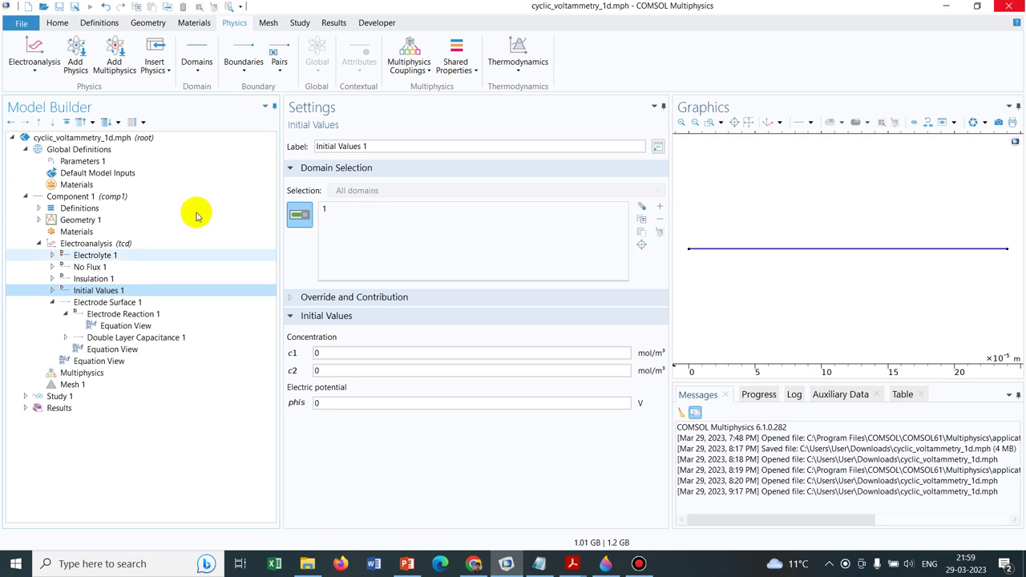
click(539, 566)
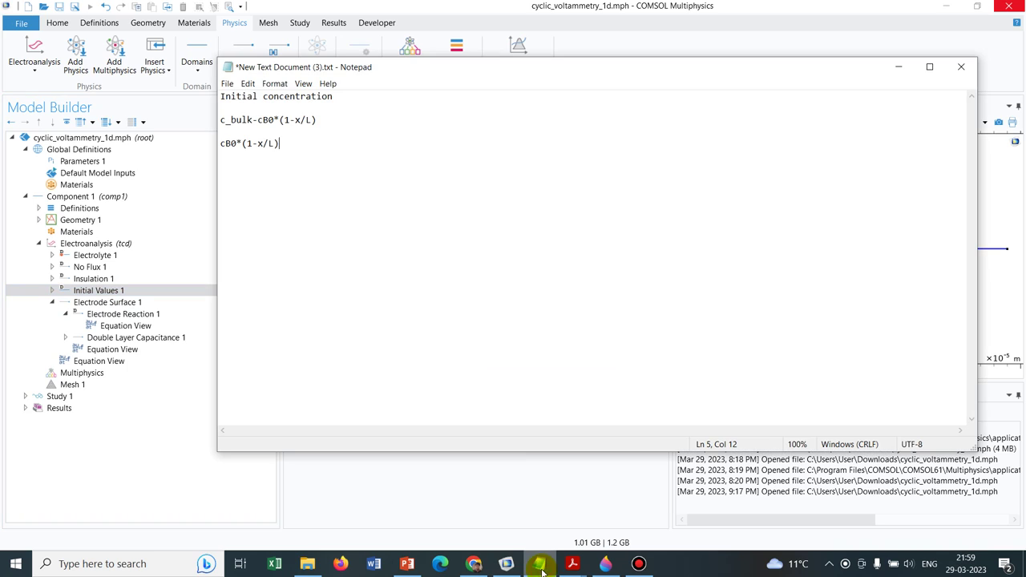
click(337, 126)
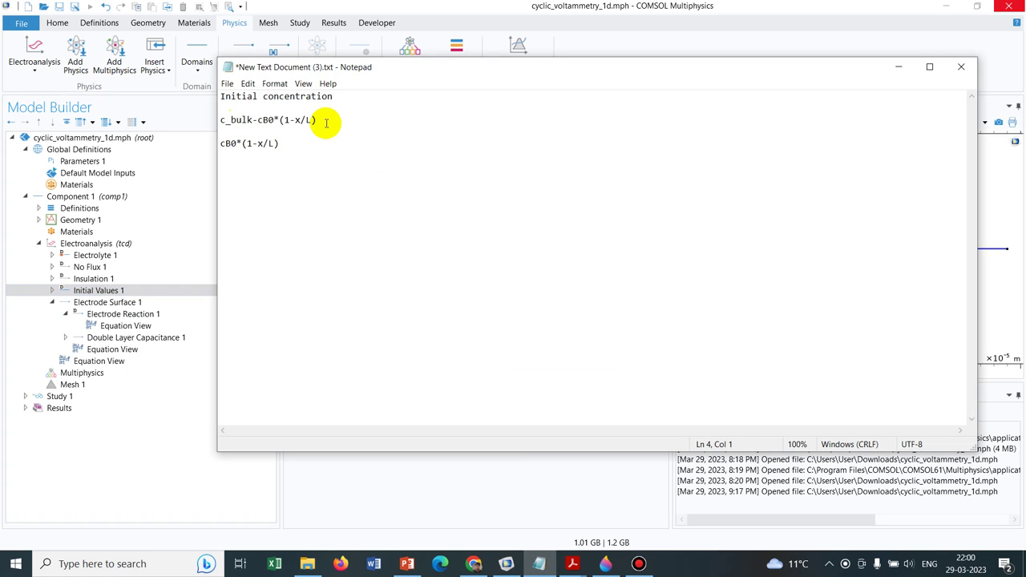
drag(318, 121, 223, 120)
key(ctrl+c)
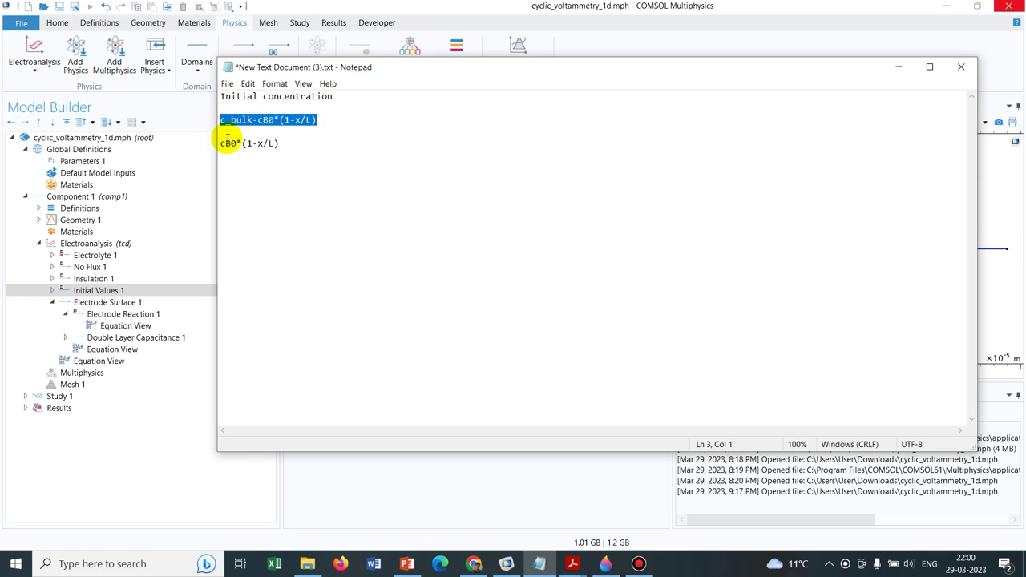
click(324, 457)
click(344, 354)
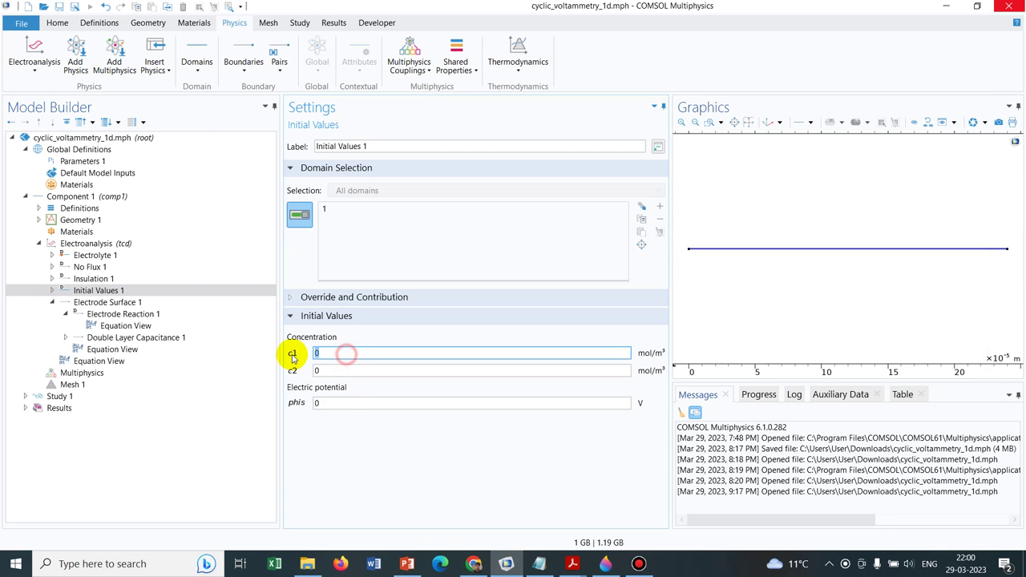
key(ctrl+v)
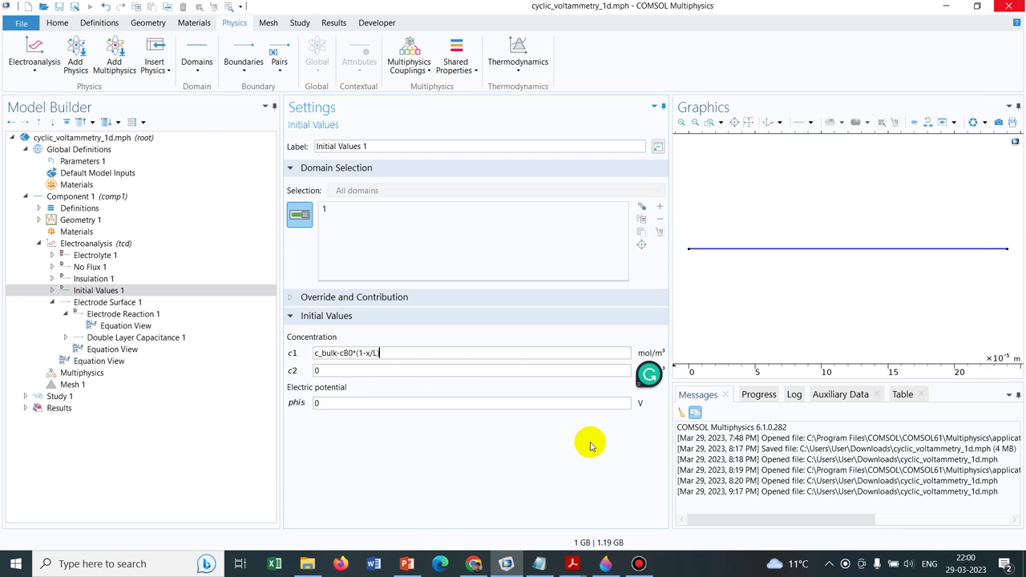
Step: Set the initial concentration c2 to cB0*(1-x/L), copied from the Notepad text file
click(542, 564)
click(289, 144)
drag(290, 144, 197, 143)
key(ctrl+c)
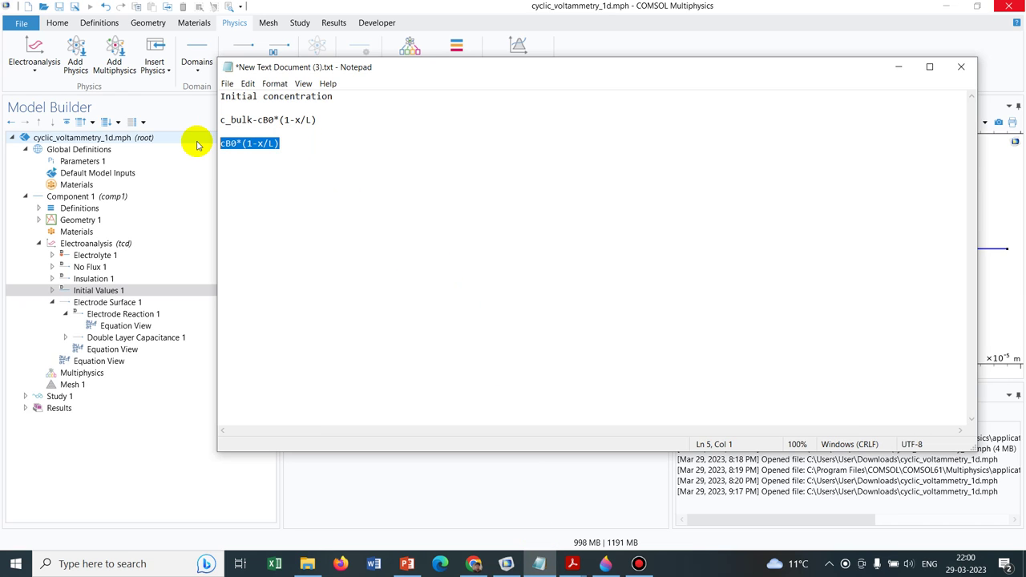
click(910, 64)
drag(617, 372, 291, 376)
key(ctrl+v)
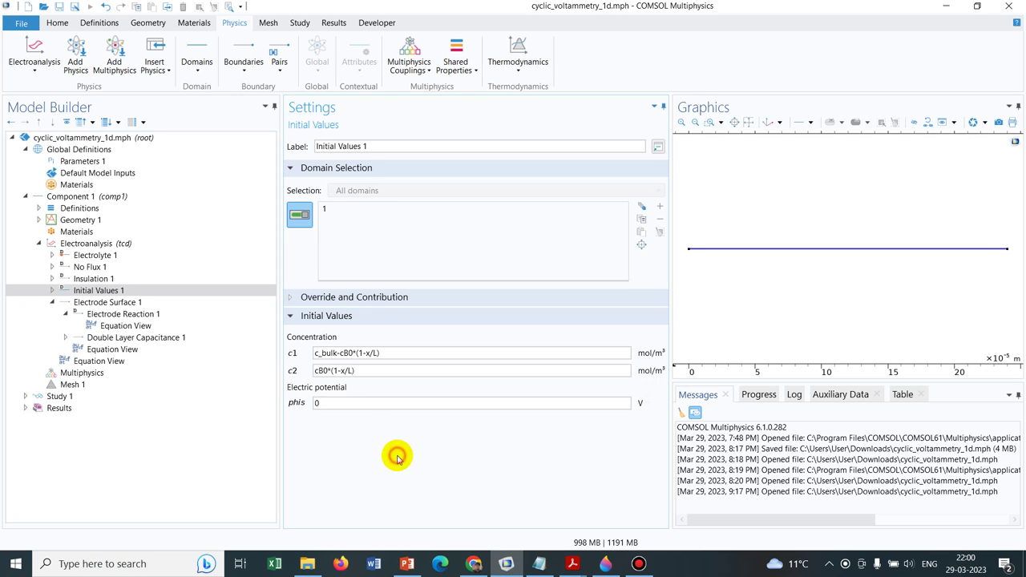
Step: Set the Electrolyte's diffusion coefficients to the parameters DA for species c1 and DB for species c2, checking the names in Parameters 1
double_click(101, 279)
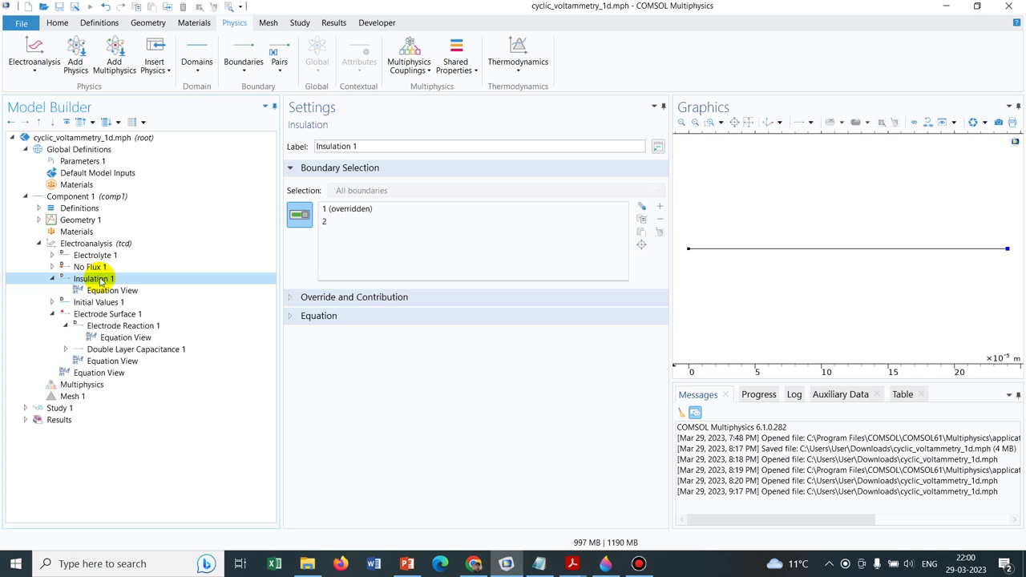
click(105, 256)
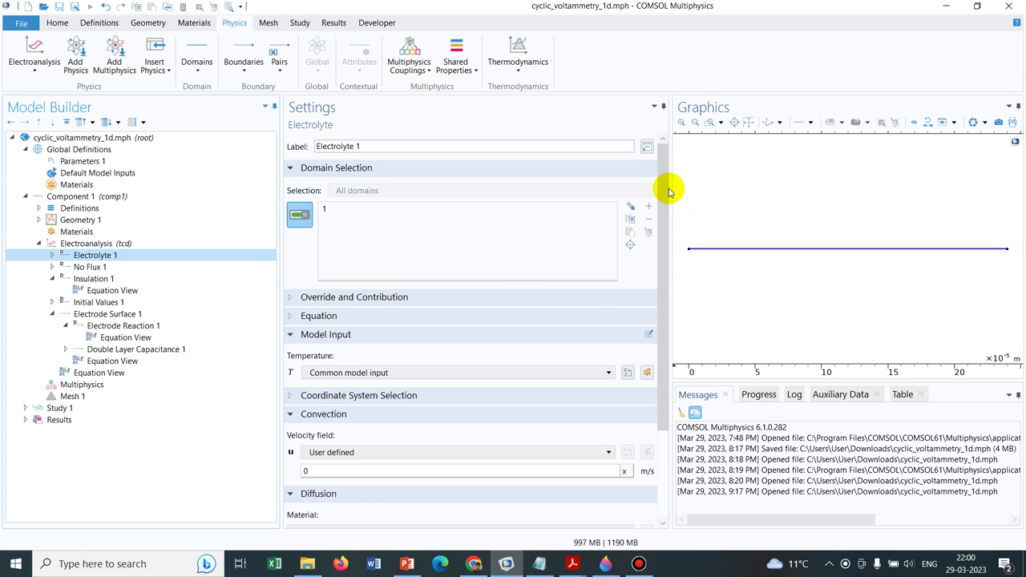
drag(663, 189, 659, 353)
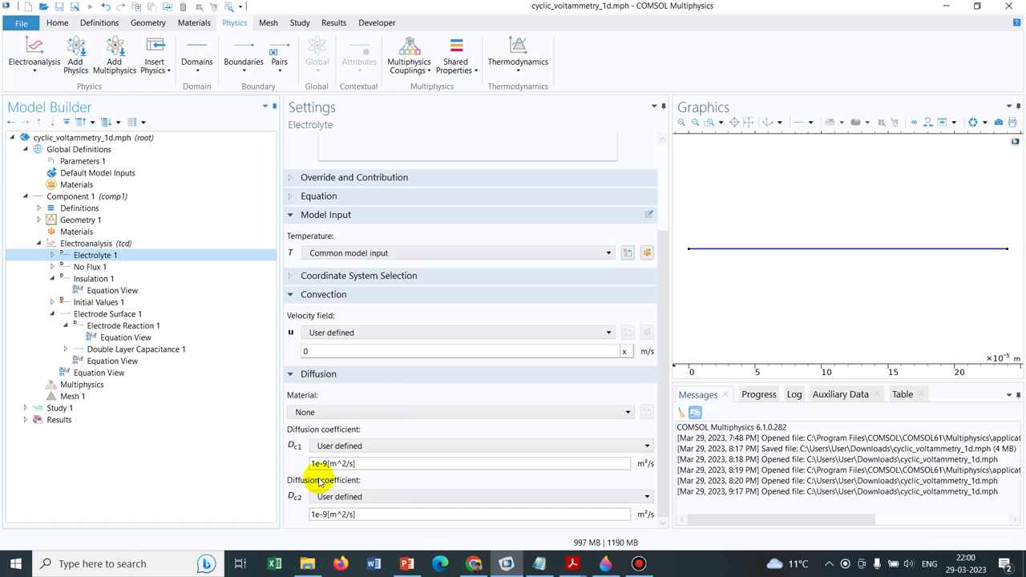
click(76, 161)
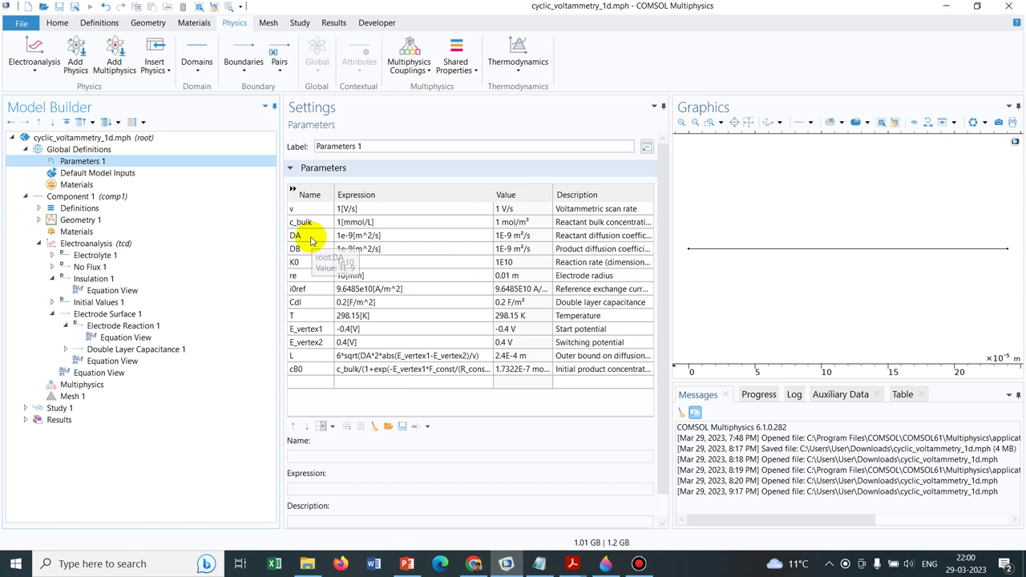
click(311, 237)
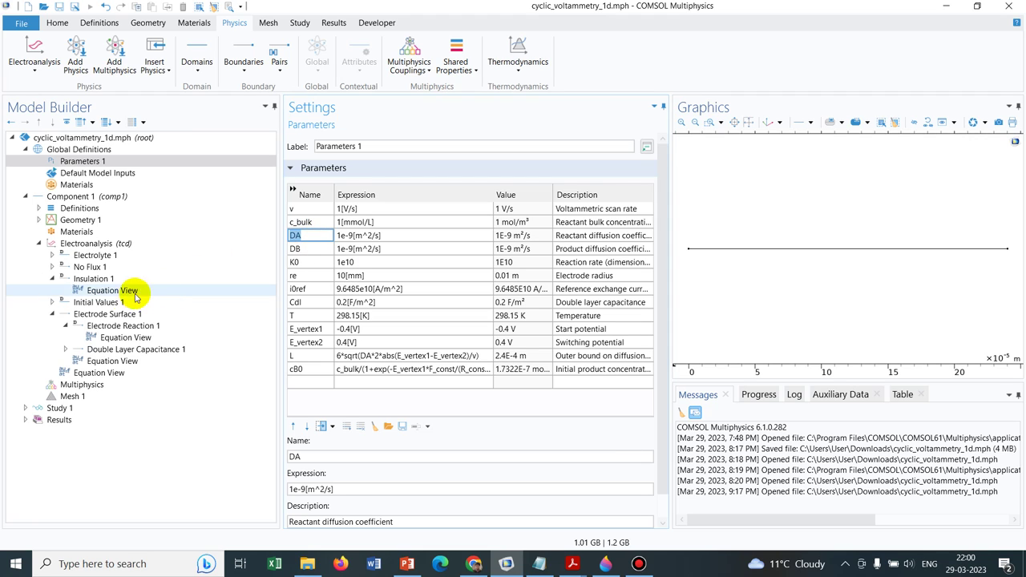
click(134, 255)
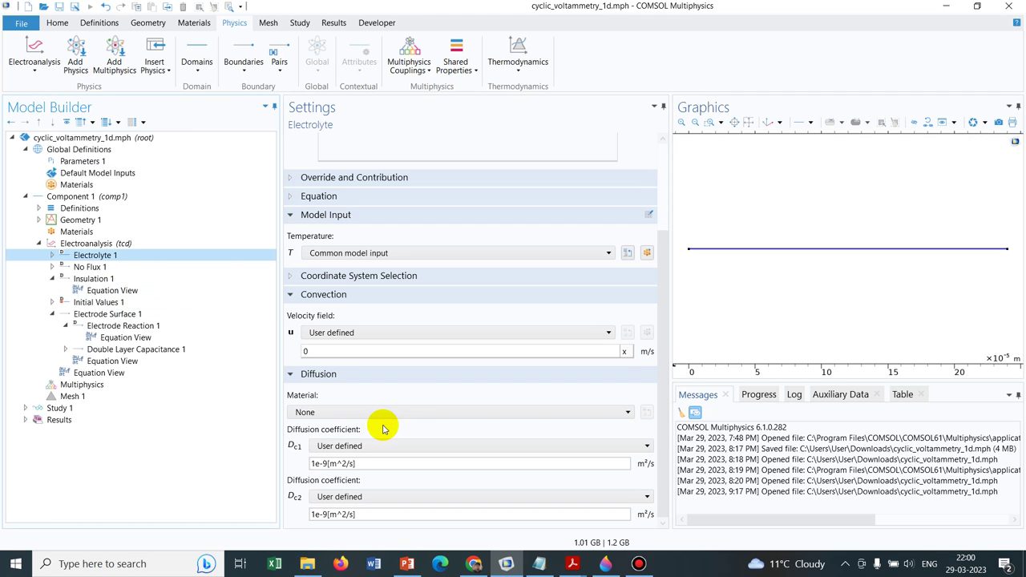
double_click(366, 462)
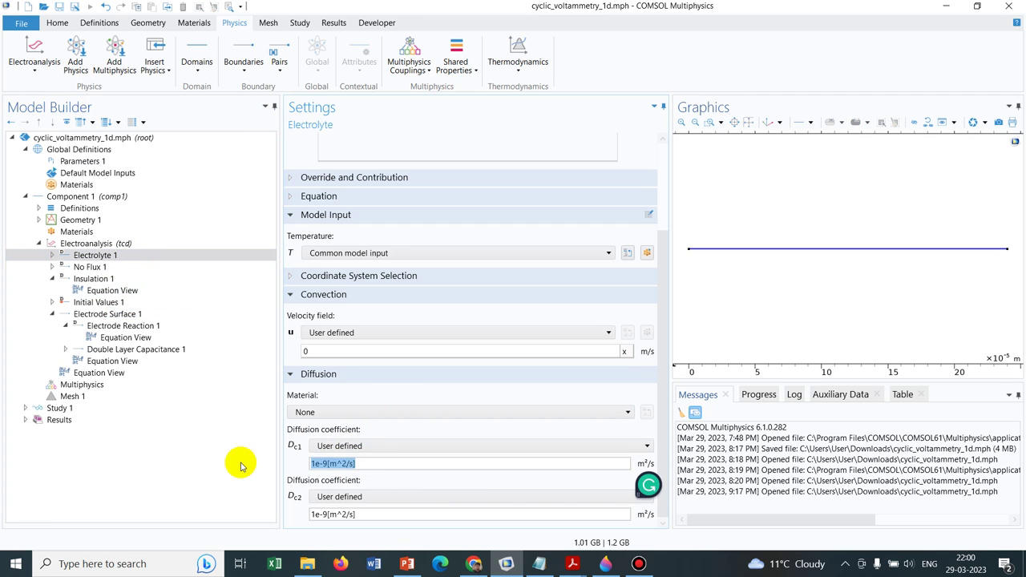
text(DA)
drag(317, 515, 259, 514)
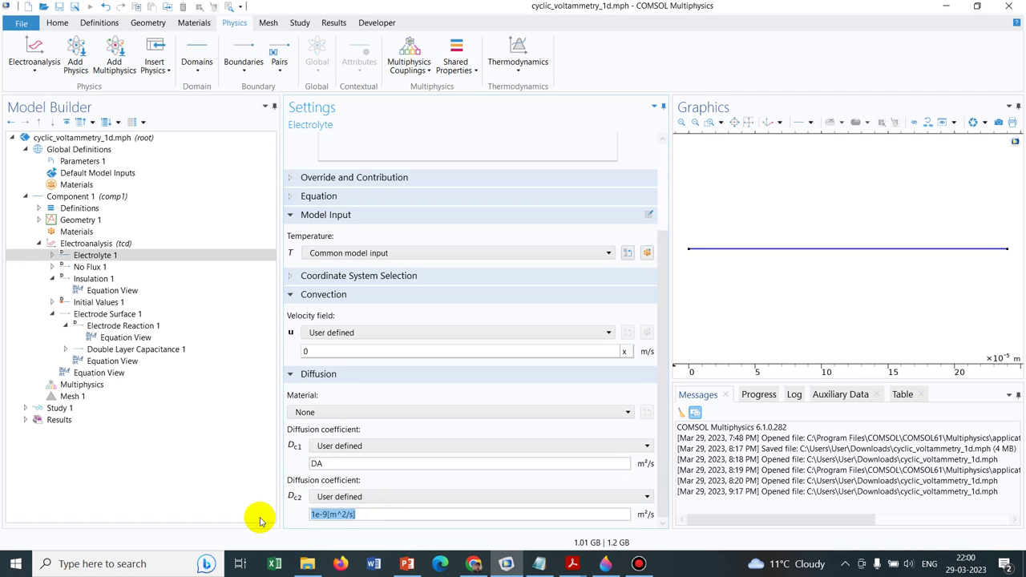
text(DA)
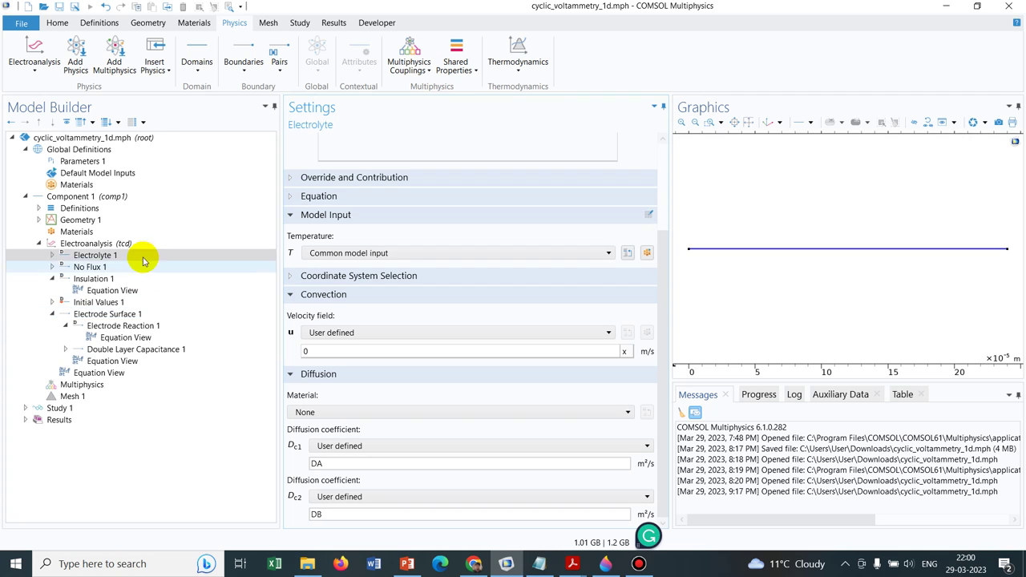
Step: Check the Insulation boundaries, the Initial Values expressions and the Electrode Surface boundary condition
click(96, 279)
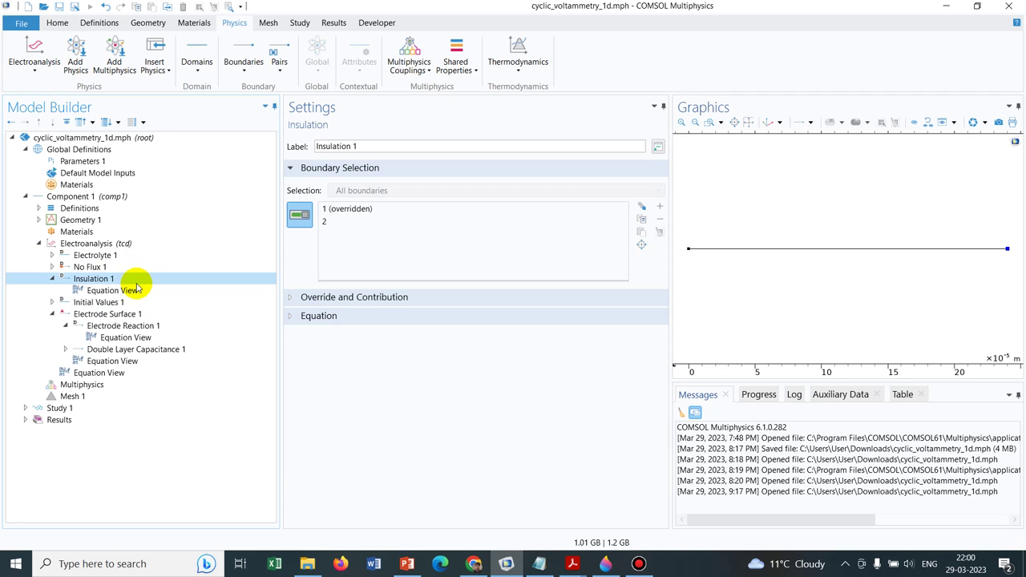
click(129, 303)
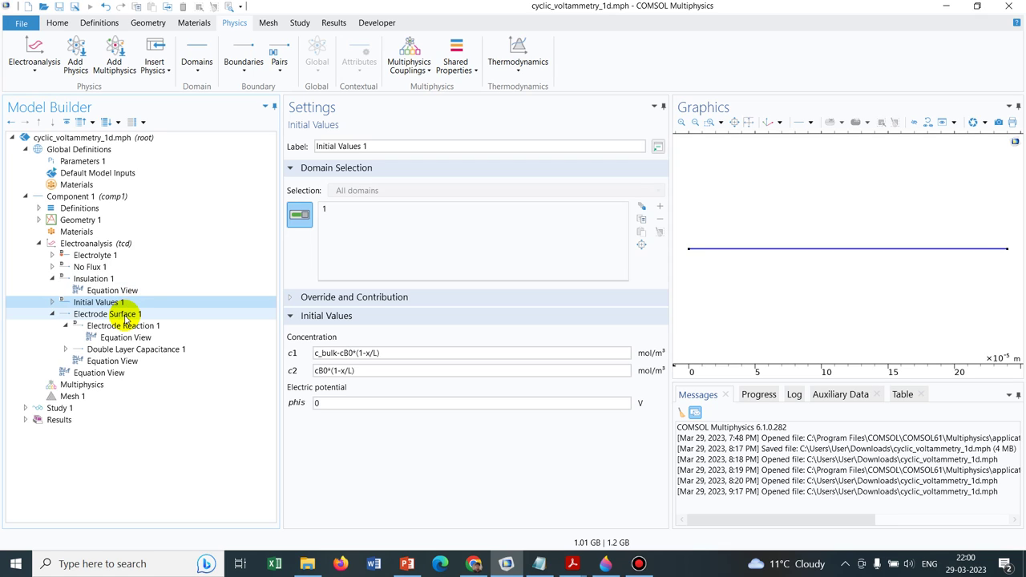
click(125, 317)
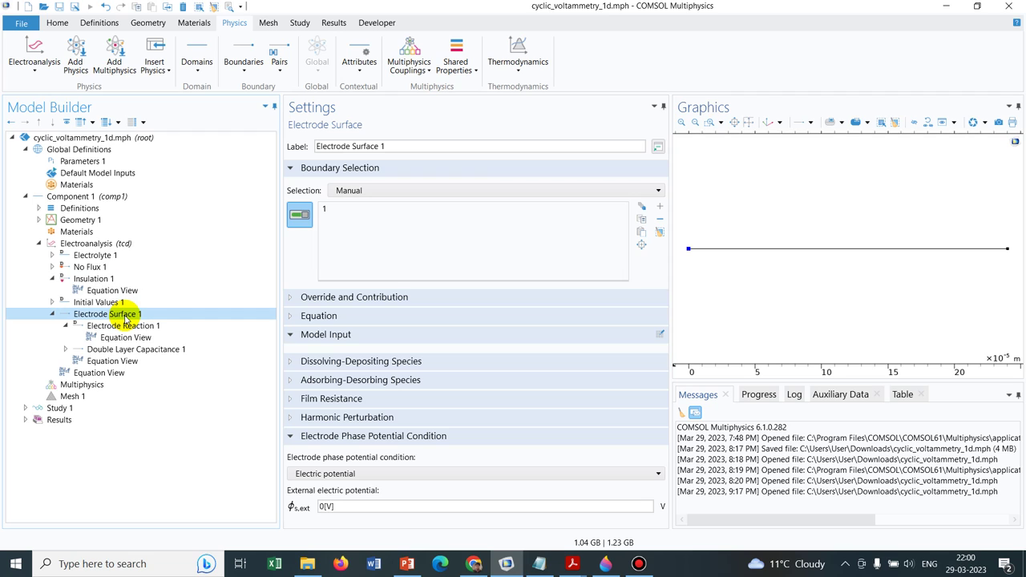
Step: Examine Study 1's Parametric Sweep over scan rate v, its definition in Parameters 1, and the Cyclic Voltammetry step settings
click(23, 410)
click(87, 420)
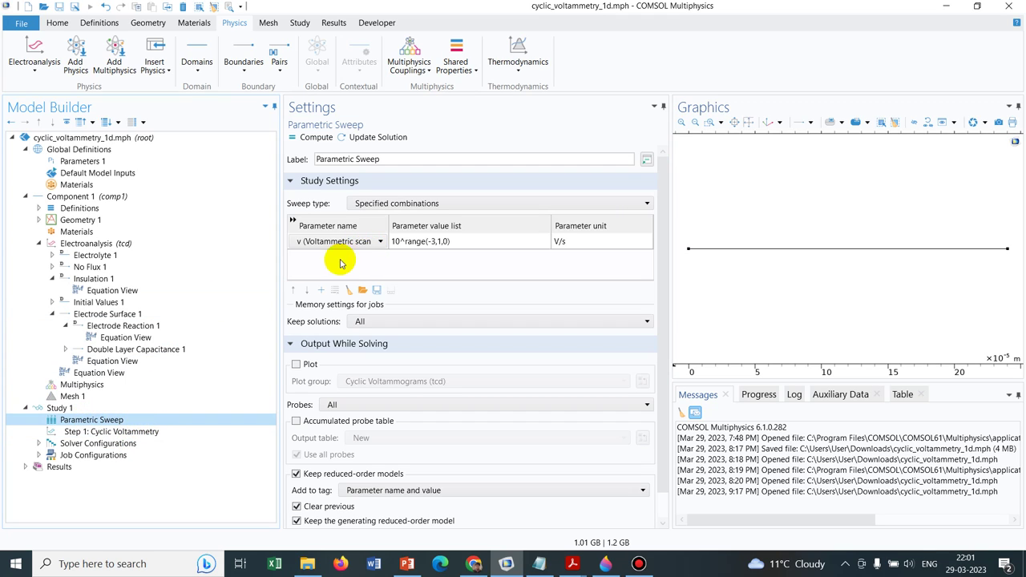
click(88, 161)
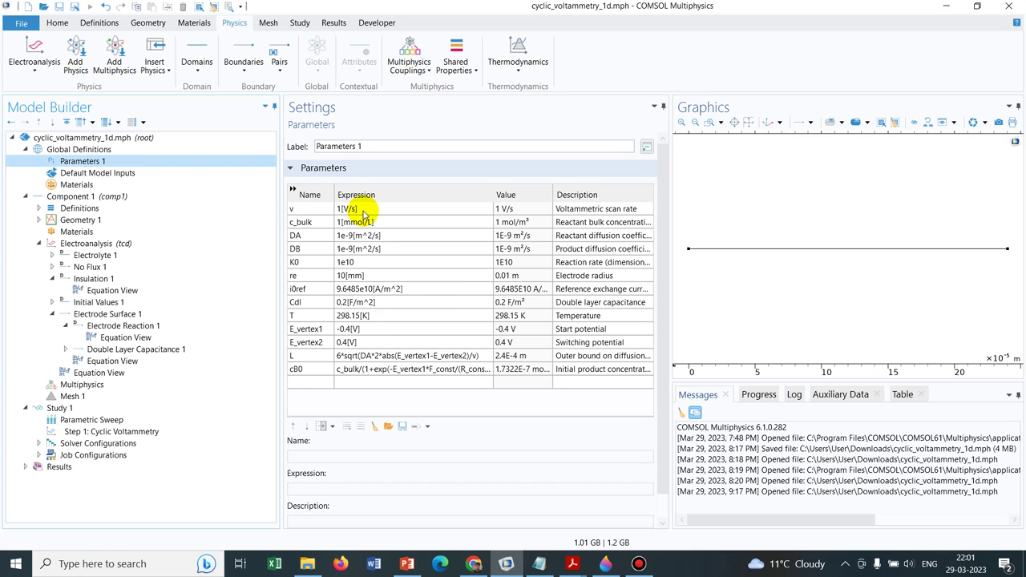
click(161, 420)
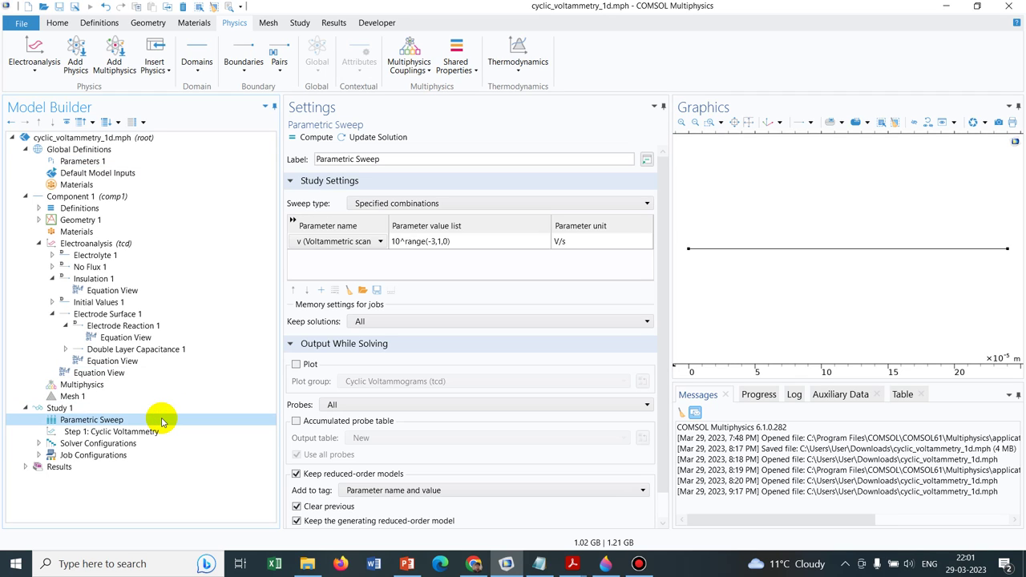
click(97, 433)
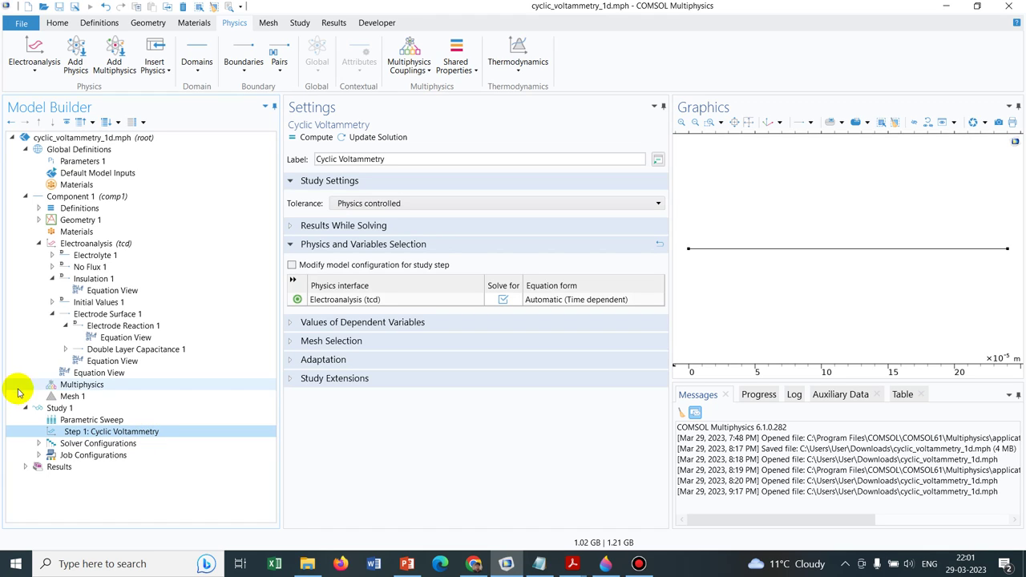
Step: Look through the study step types available for Study 1, including the Time Dependent group with Cyclic Voltammetry
click(57, 408)
right_click(60, 406)
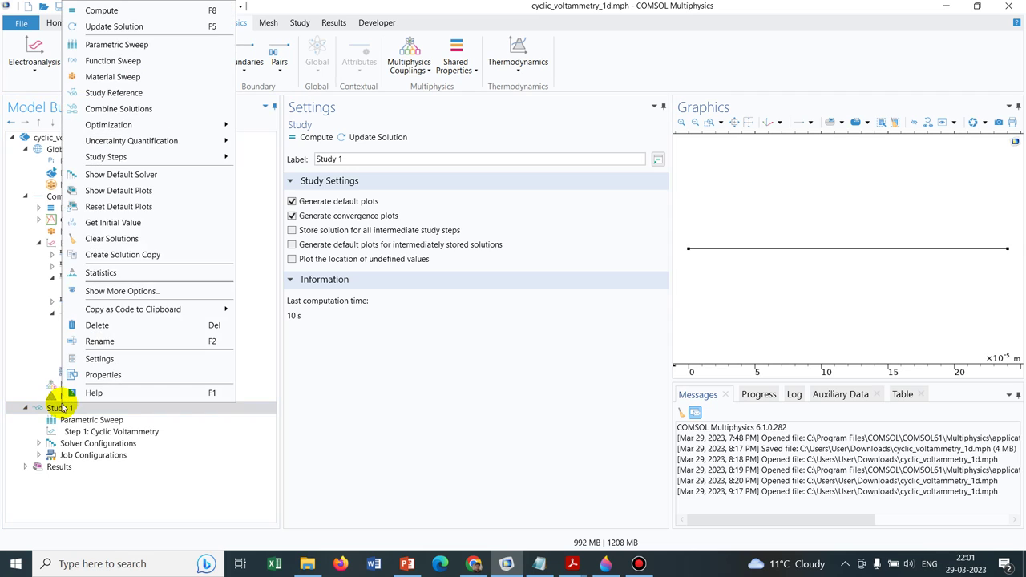
mouse_move(197, 142)
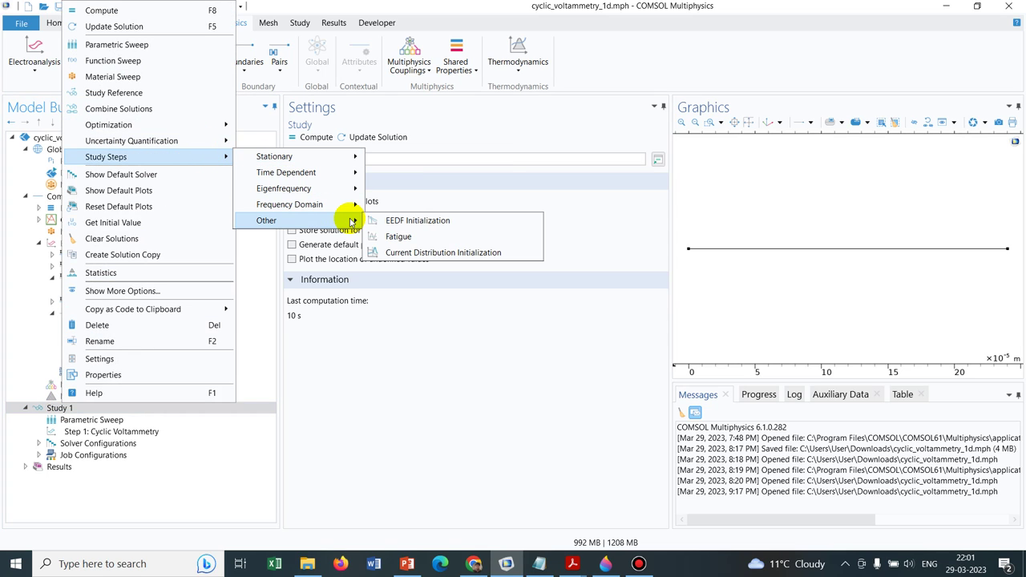
mouse_move(351, 175)
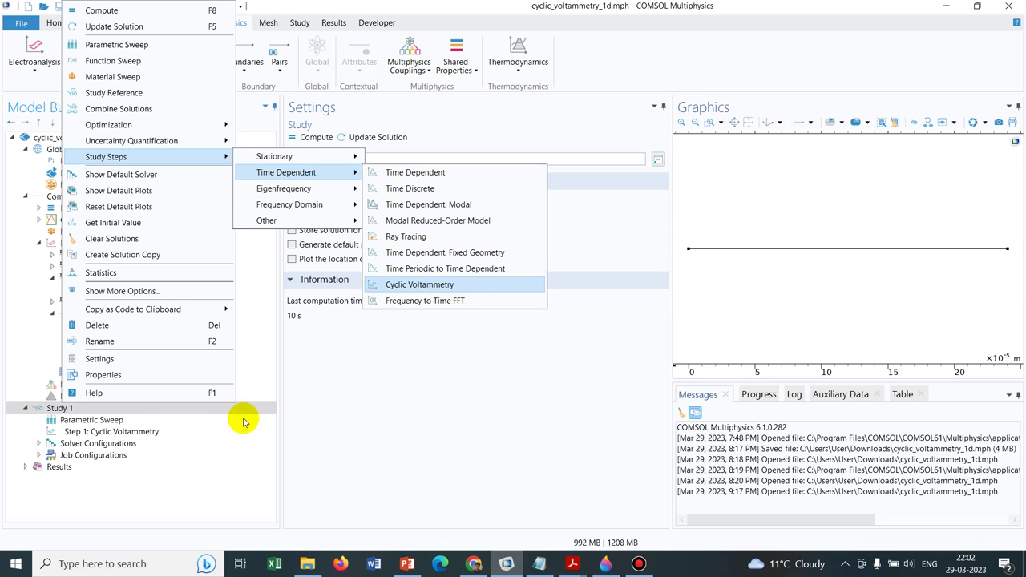
click(129, 434)
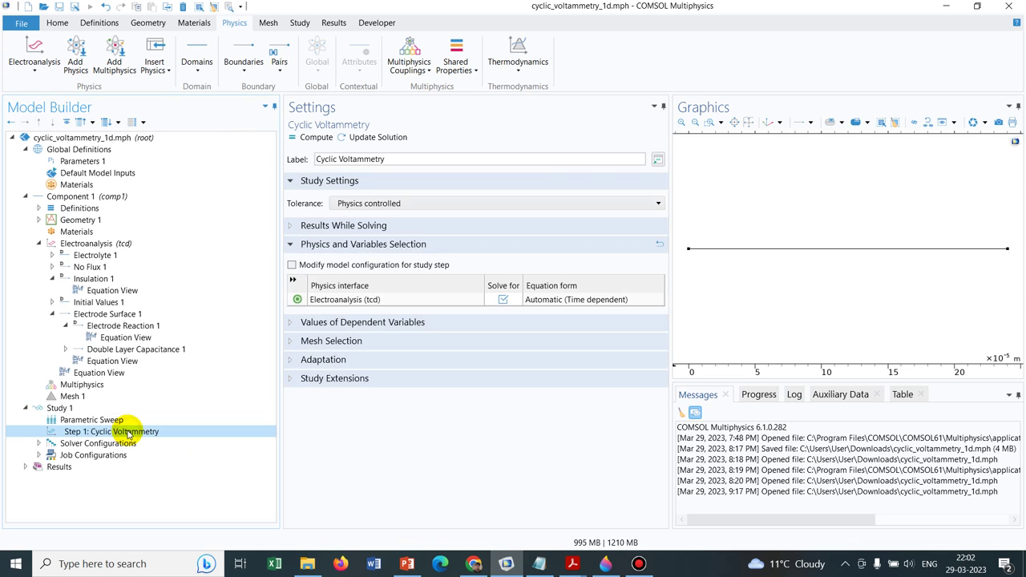
Step: Compute Study 1 with its parametric sweep and cyclic voltammetry step
click(86, 409)
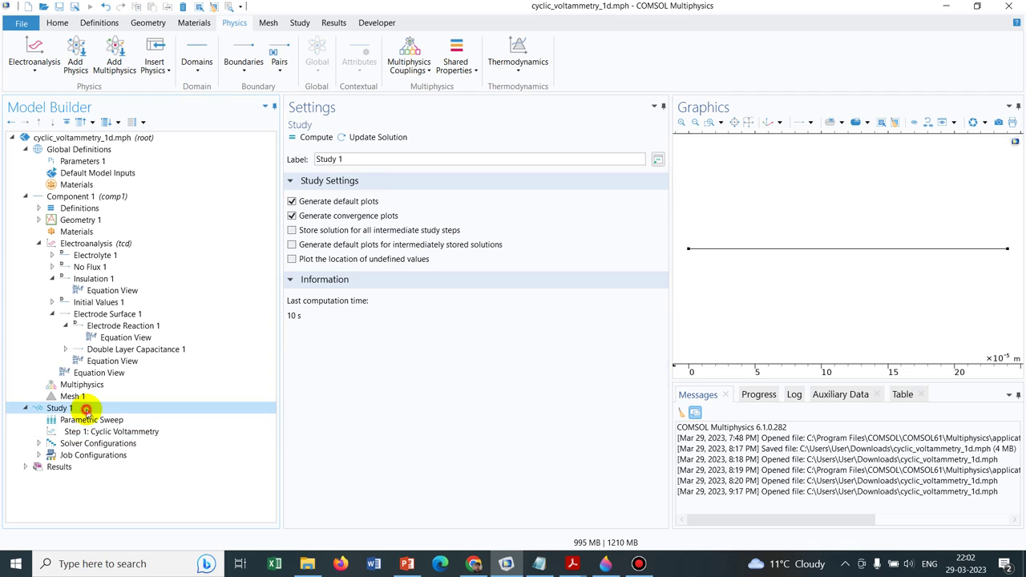
click(312, 141)
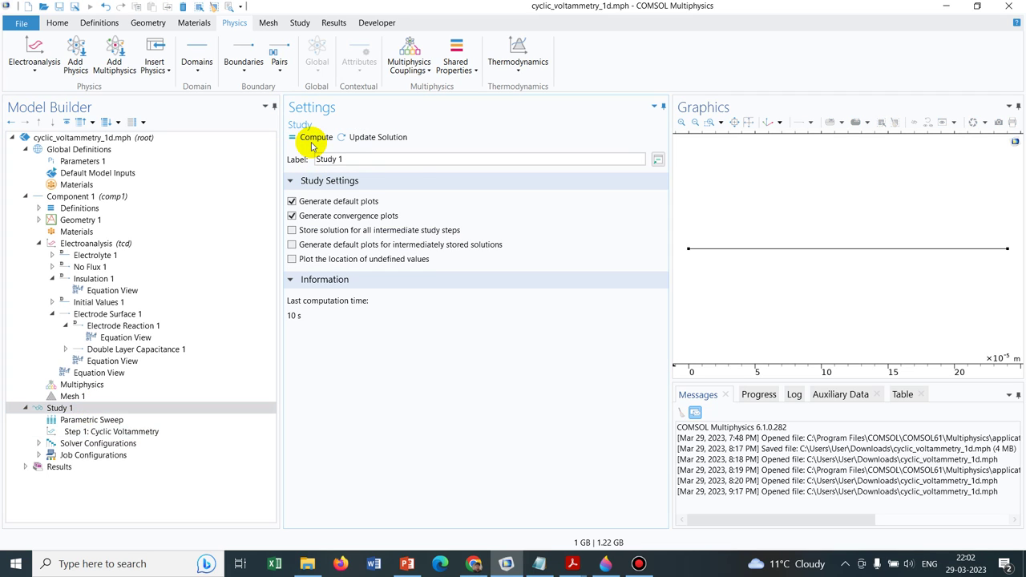
Step: Enlarge the graphics area, follow the solver log, and check the Average Current Density and Concentrations, All Species plots
drag(669, 170, 592, 164)
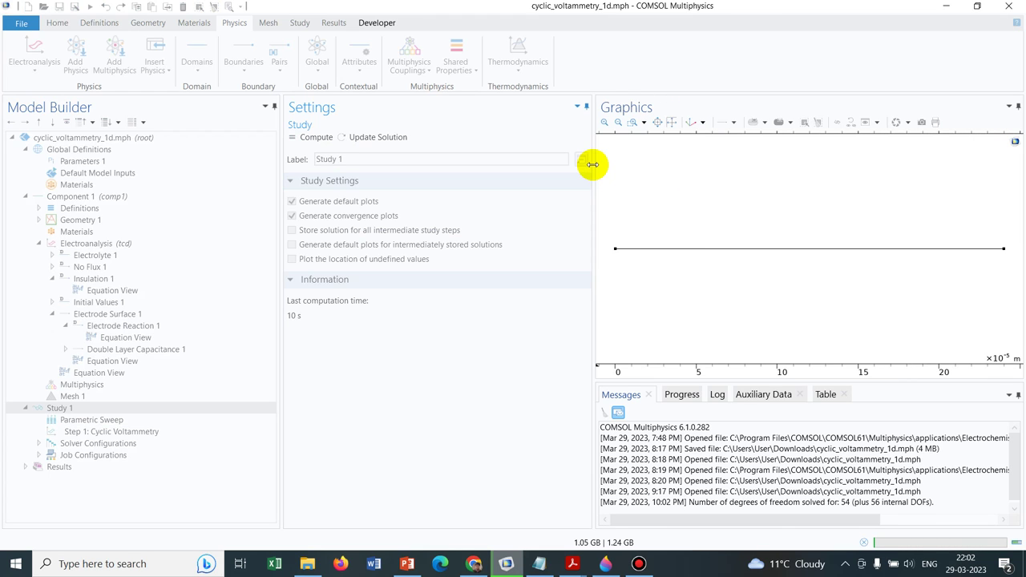
click(716, 395)
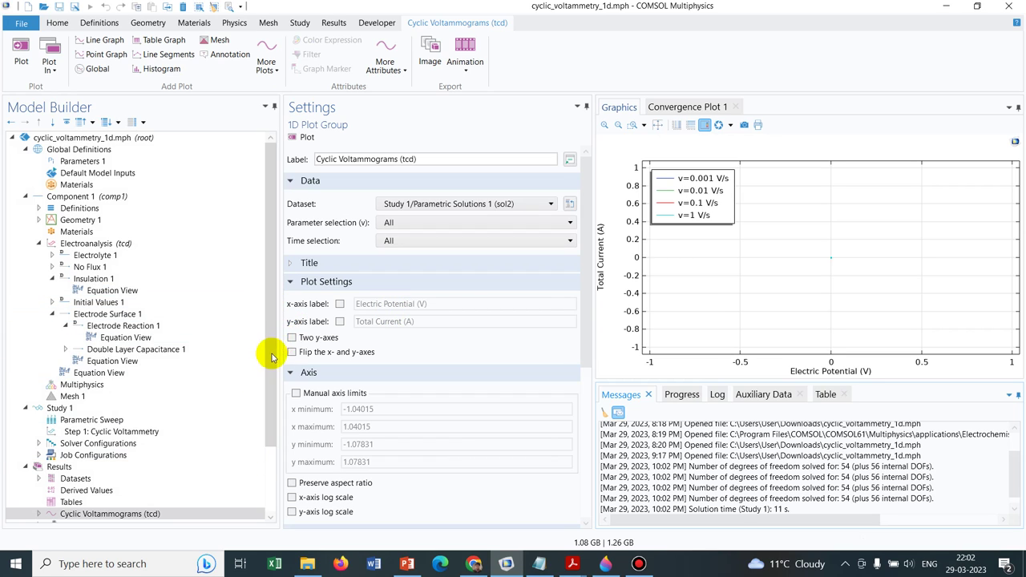
scroll(264, 421, down, 2)
click(124, 455)
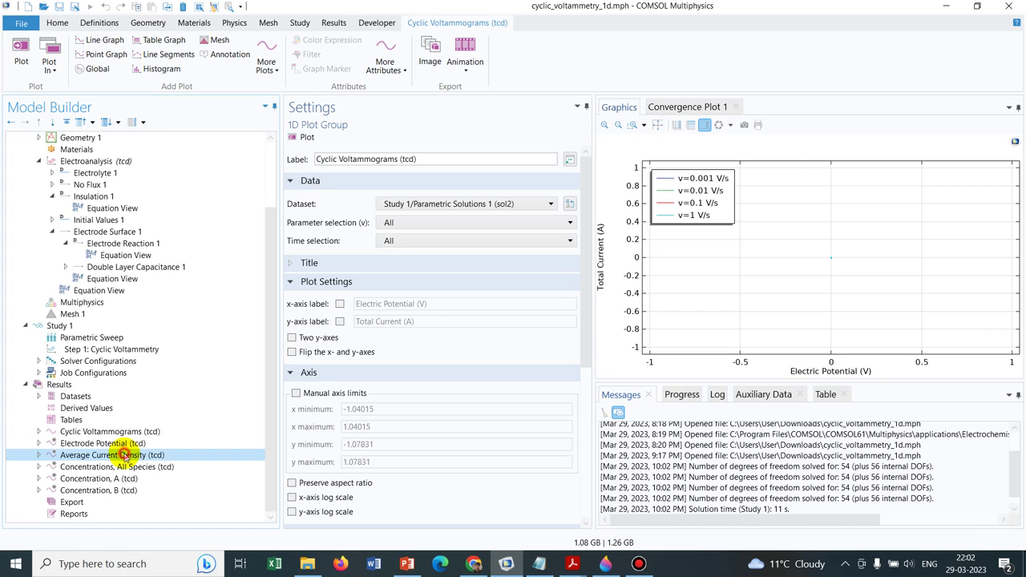
click(126, 467)
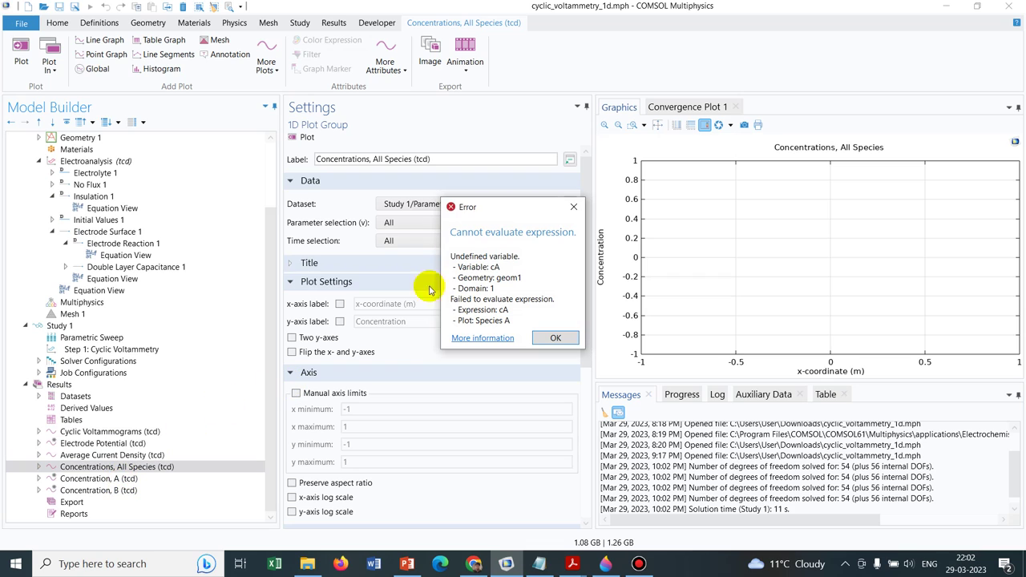
click(553, 337)
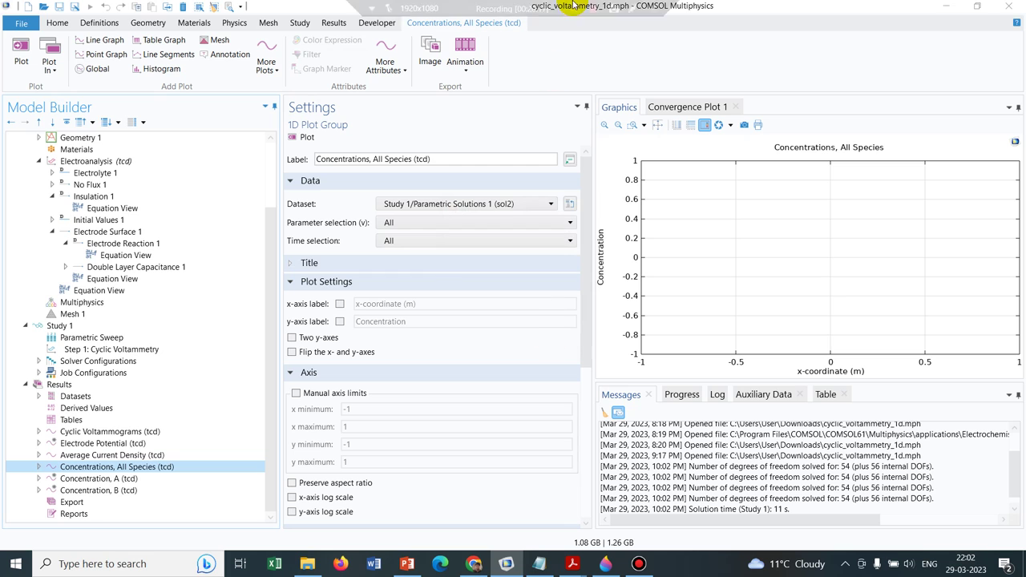
click(572, 8)
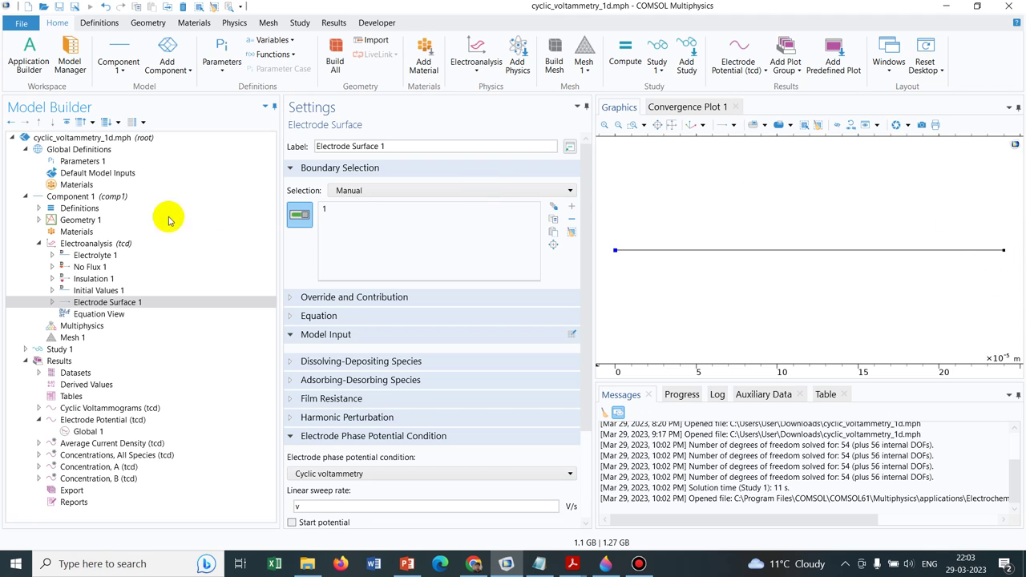
click(127, 246)
right_click(128, 248)
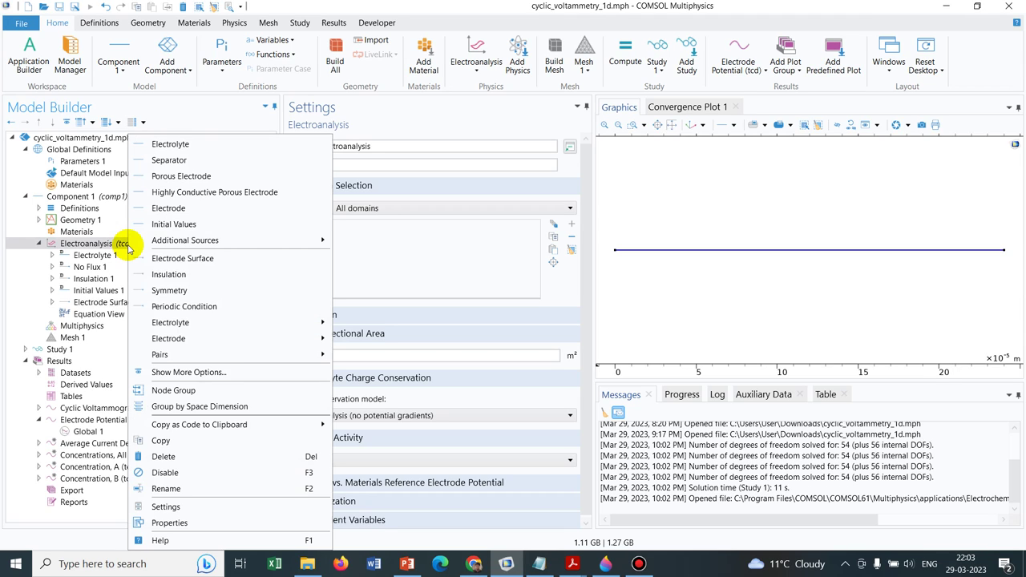
mouse_move(303, 247)
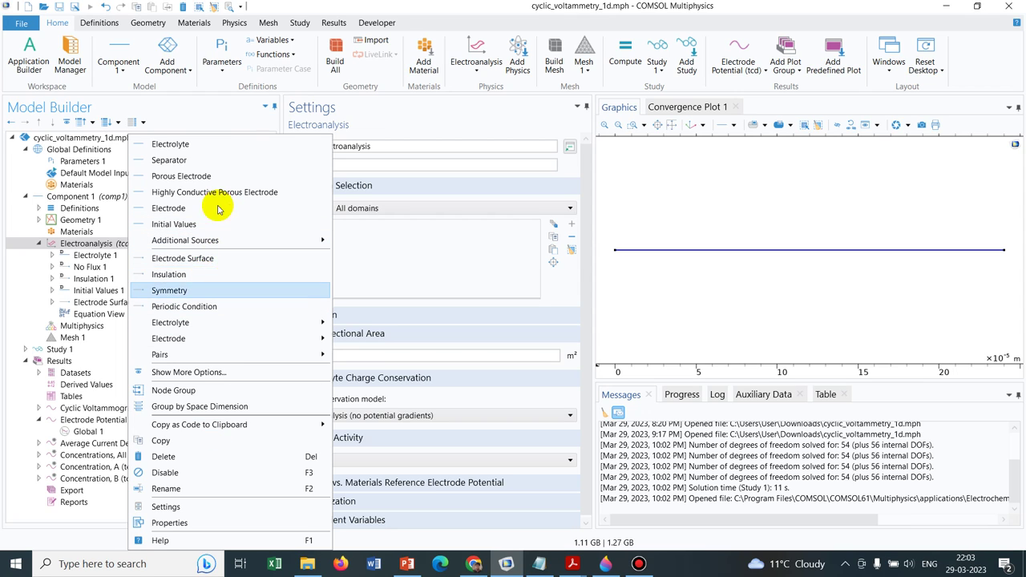
click(271, 231)
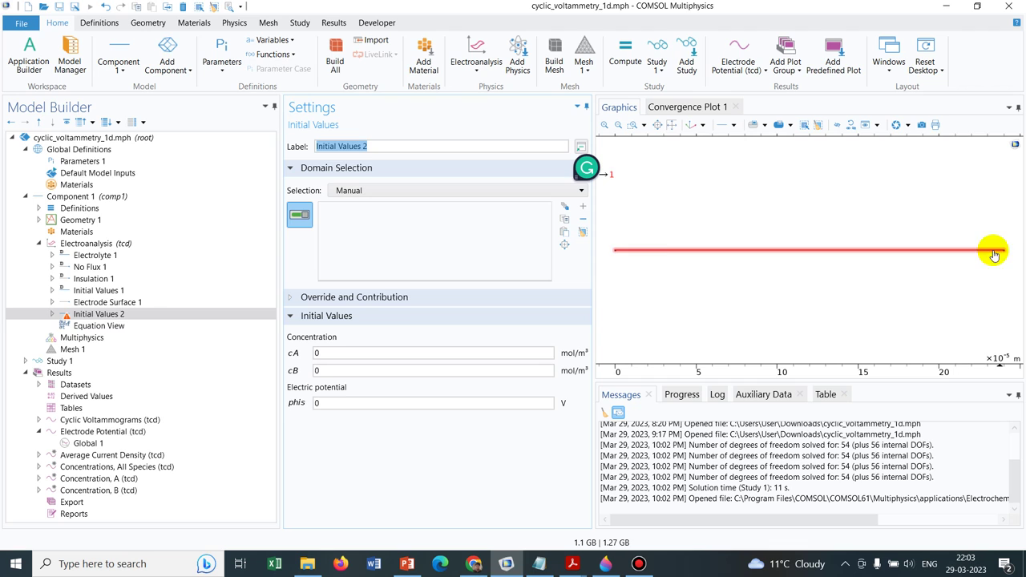
right_click(119, 314)
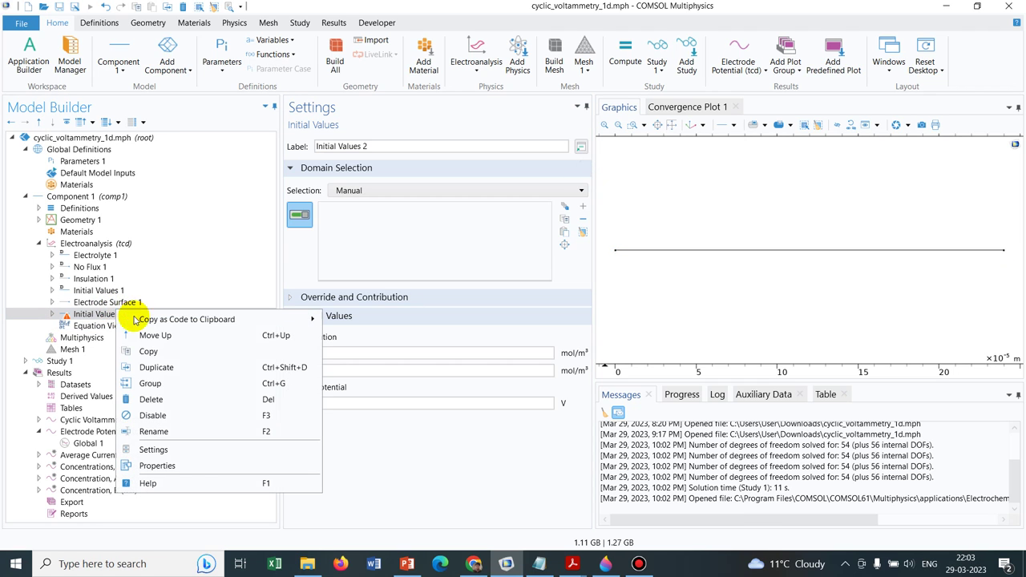
click(170, 399)
click(552, 331)
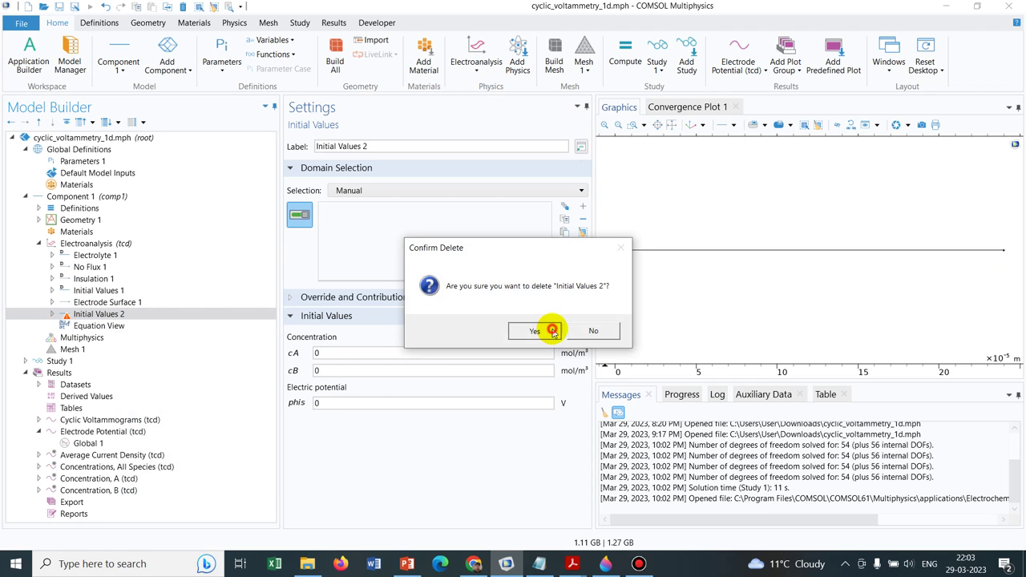
mouse_move(566, 11)
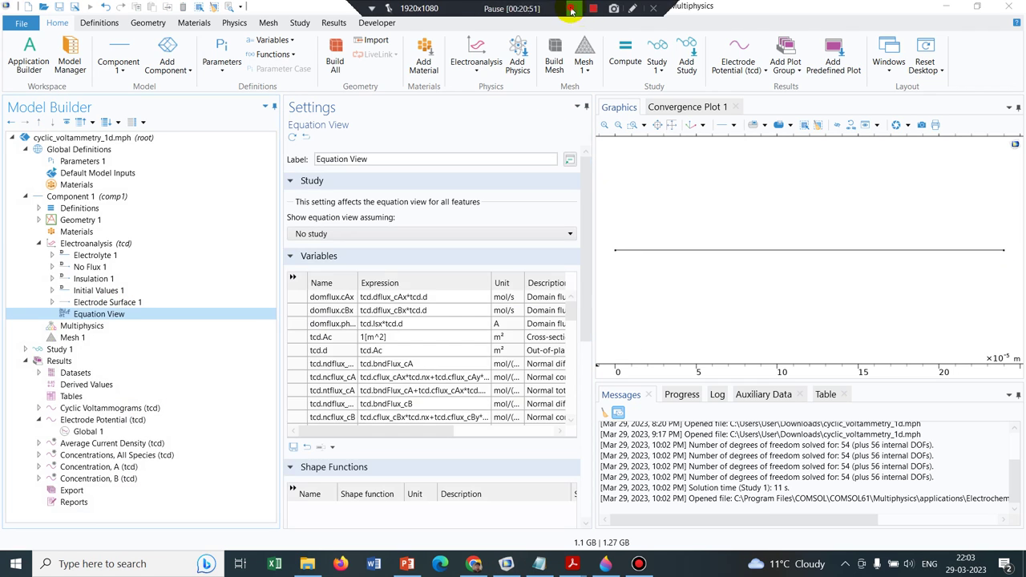
Step: Add an electrolyte Concentration condition on boundary 2 of Electroanalysis and enable it for species cA and cB
right_click(137, 244)
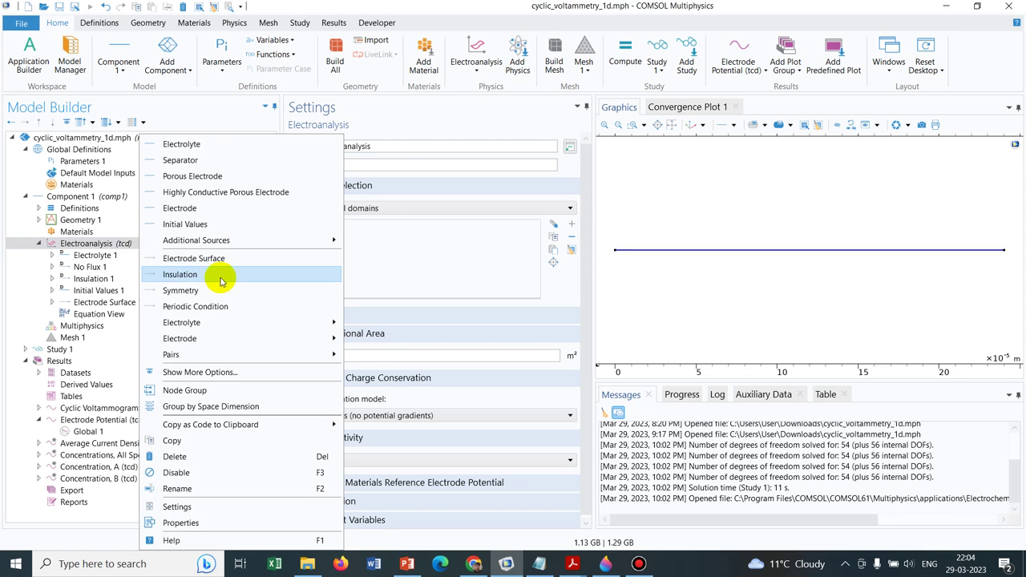
mouse_move(281, 322)
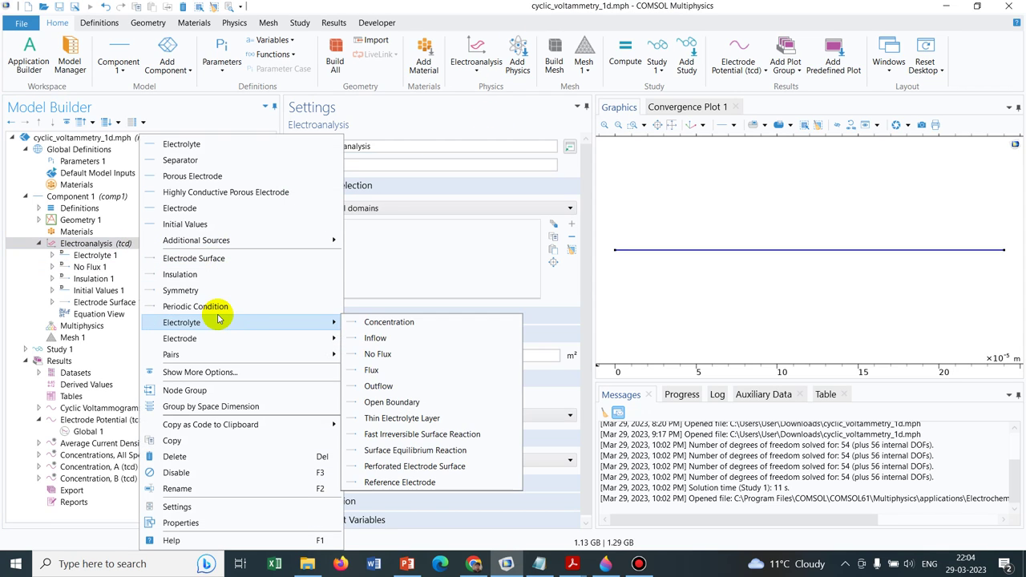
click(415, 322)
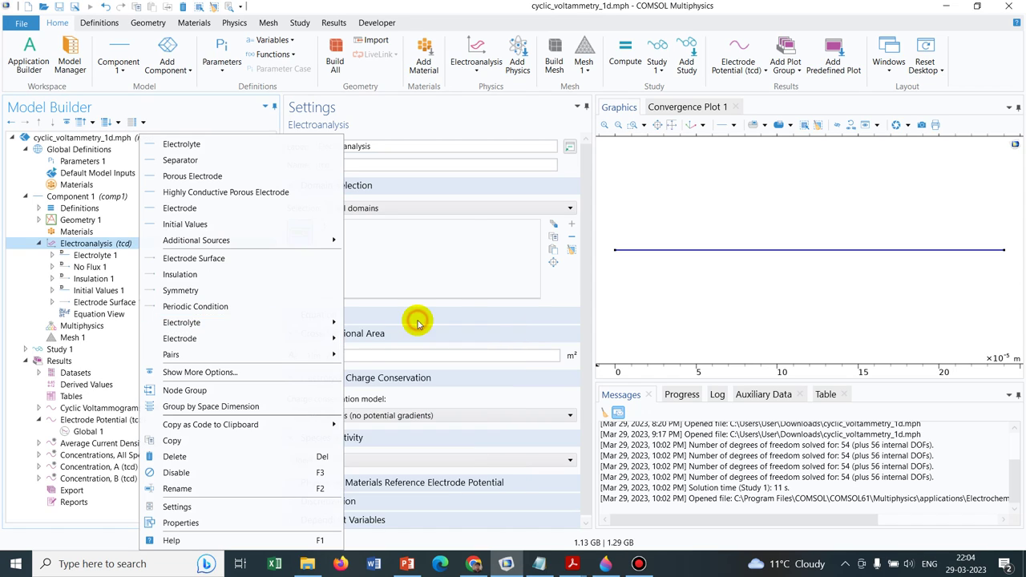
click(1003, 252)
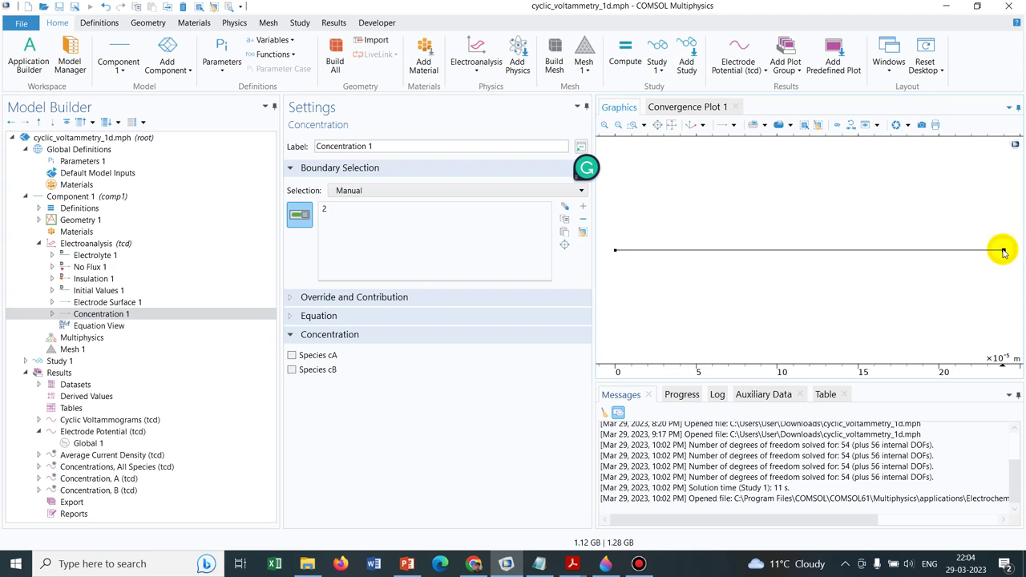
click(292, 357)
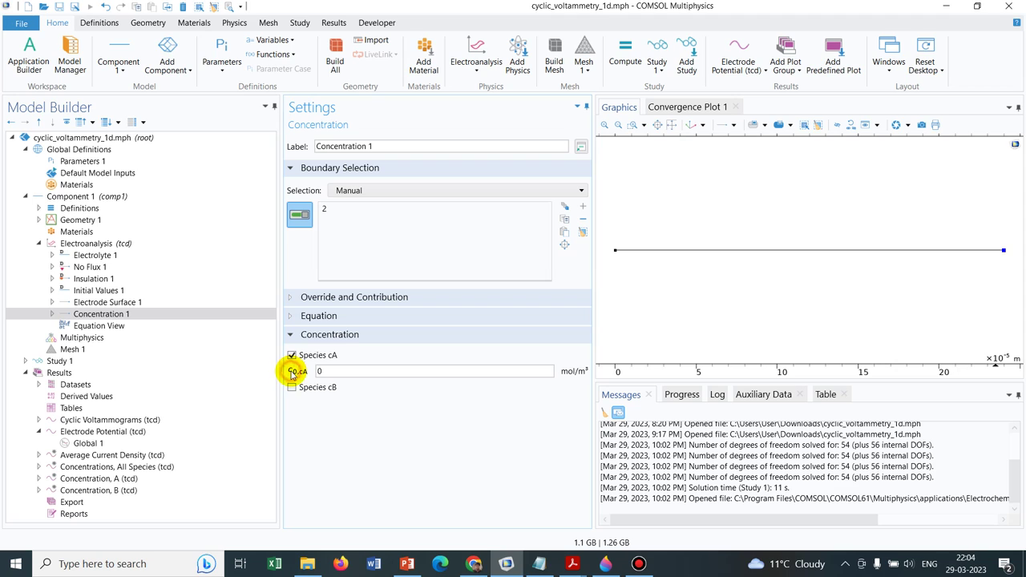
click(291, 387)
Step: Set the boundary concentration of species cA to the bulk concentration parameter c_bulk, copied from Parameters 1
double_click(329, 371)
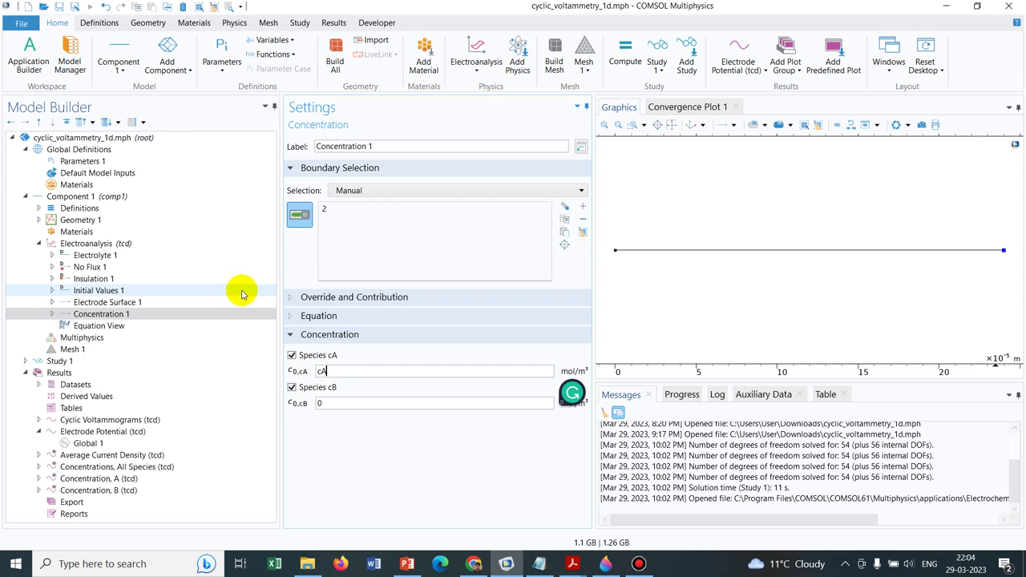
click(108, 161)
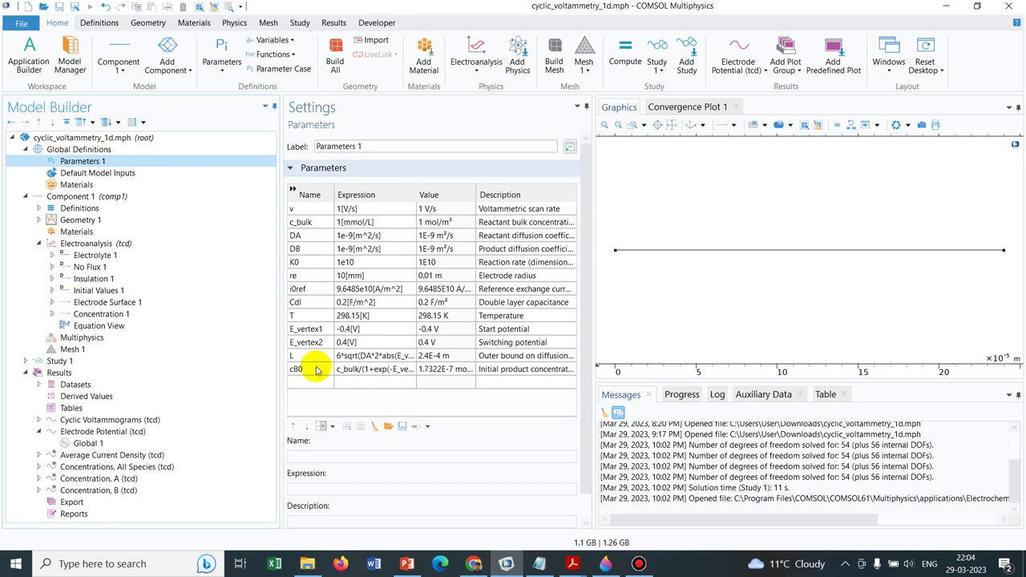
double_click(315, 223)
key(ctrl+c)
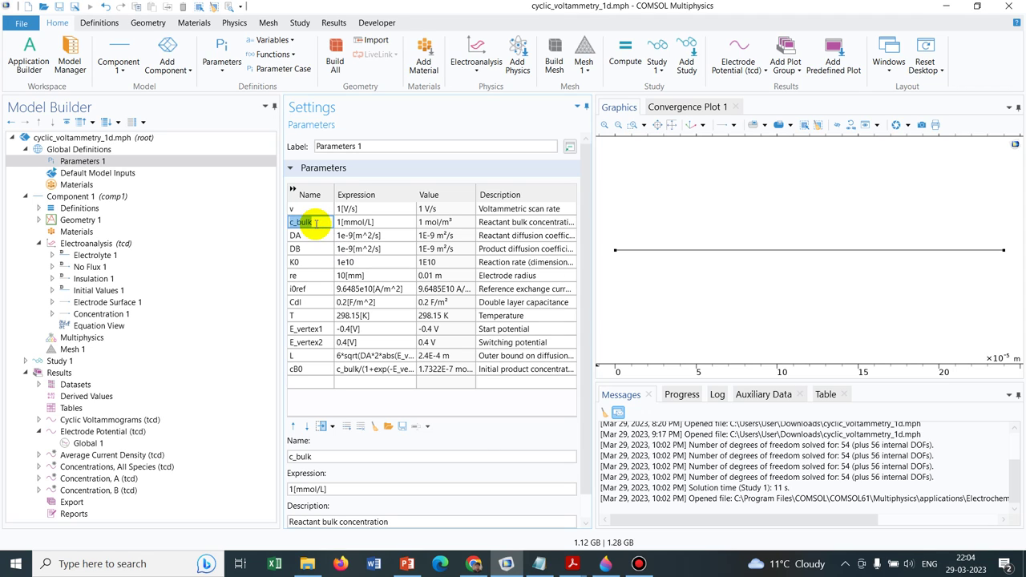
click(116, 314)
double_click(346, 374)
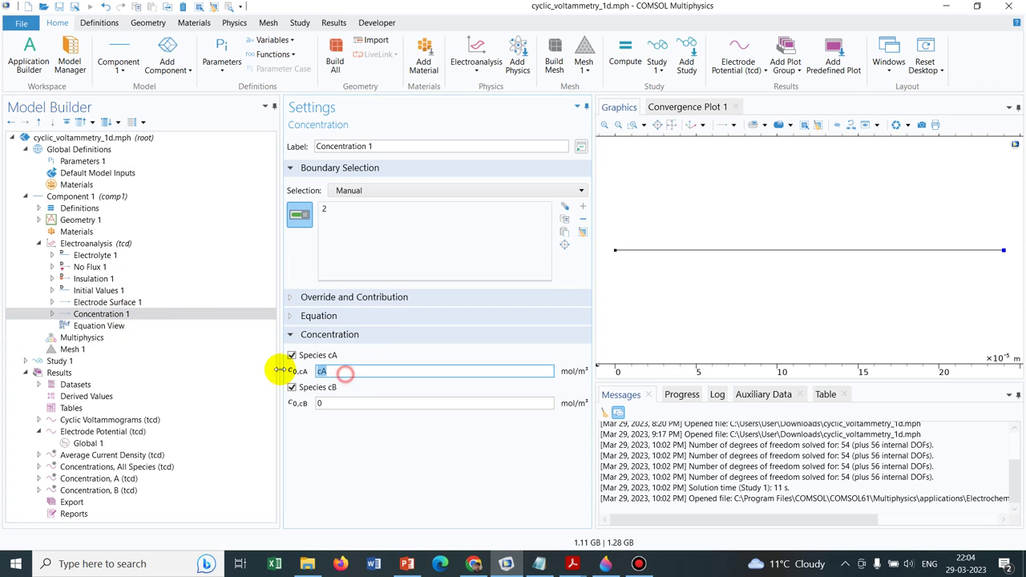
key(ctrl+v)
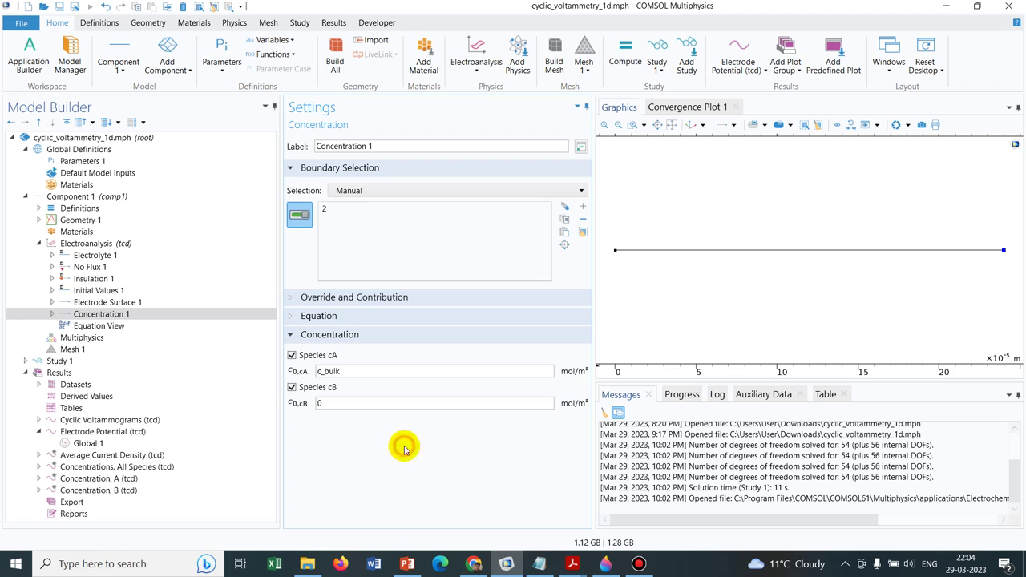
Step: Compute Study 1 from its Parametric Sweep and follow the solver log
click(25, 360)
click(87, 373)
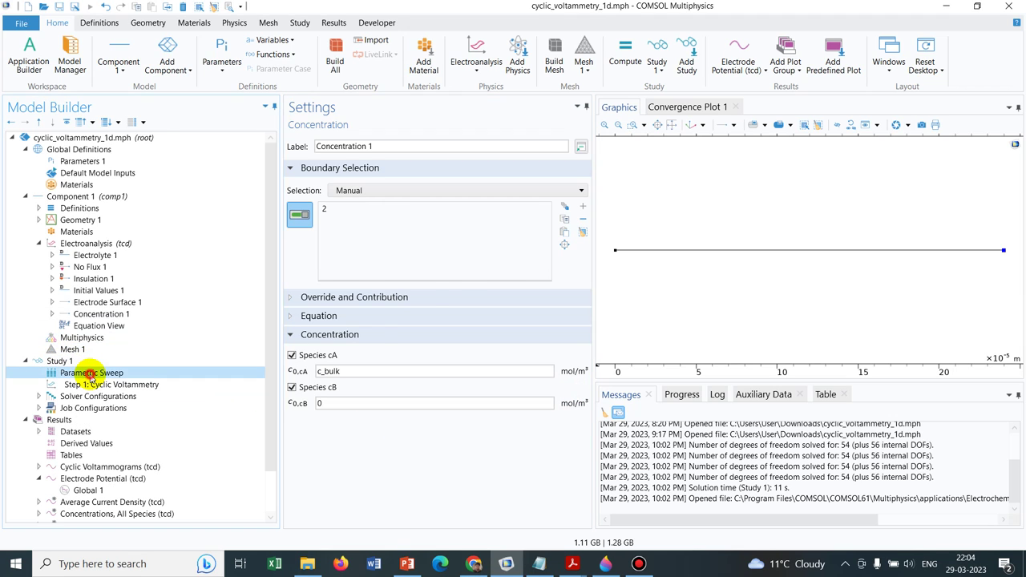
click(311, 137)
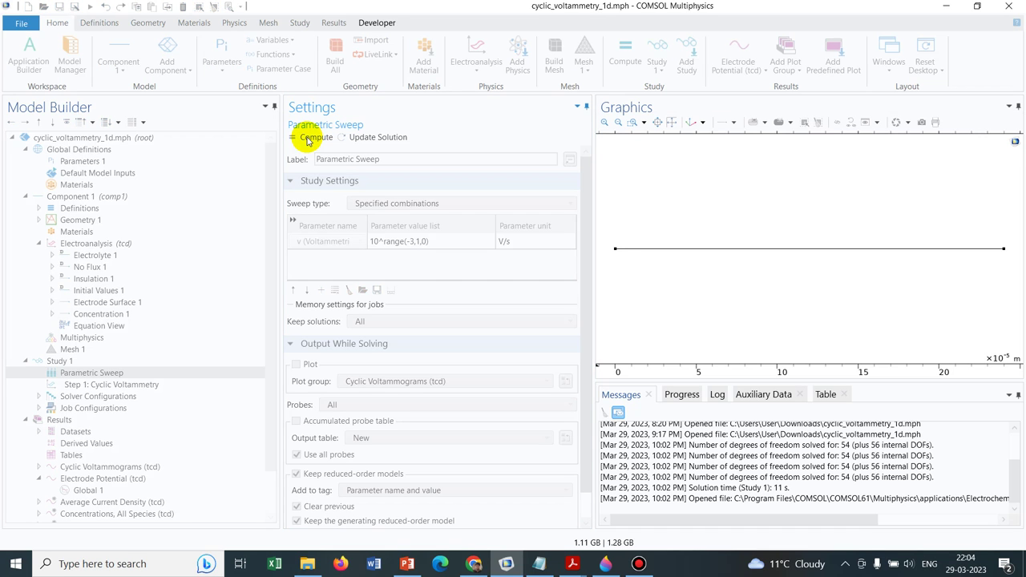
click(719, 394)
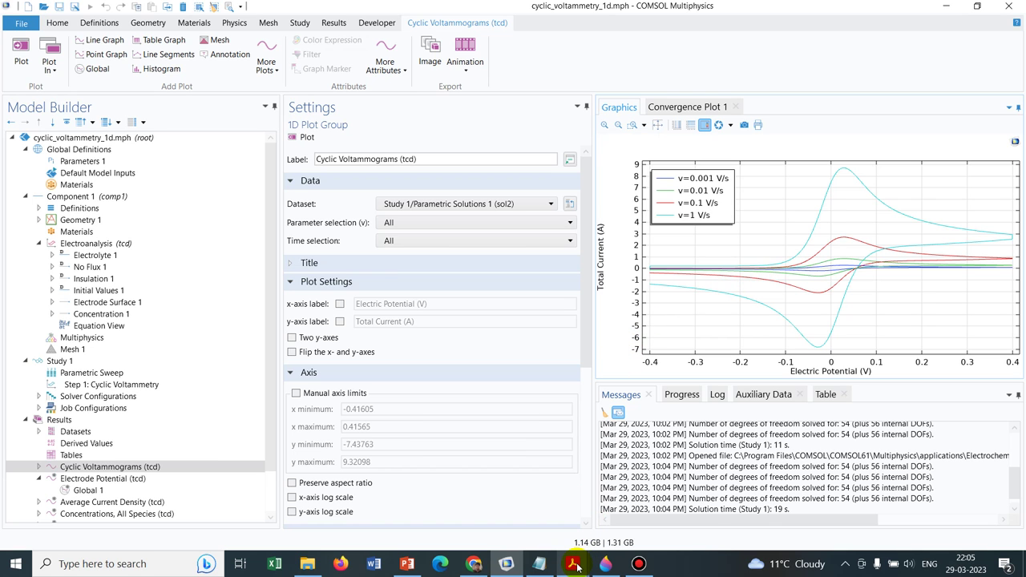
Step: Switch to acs.jchemed.7b00361.pdf in Acrobat Reader and examine the scan-rate term in the Randles–Sevcik equation on page 4
mouse_move(574, 565)
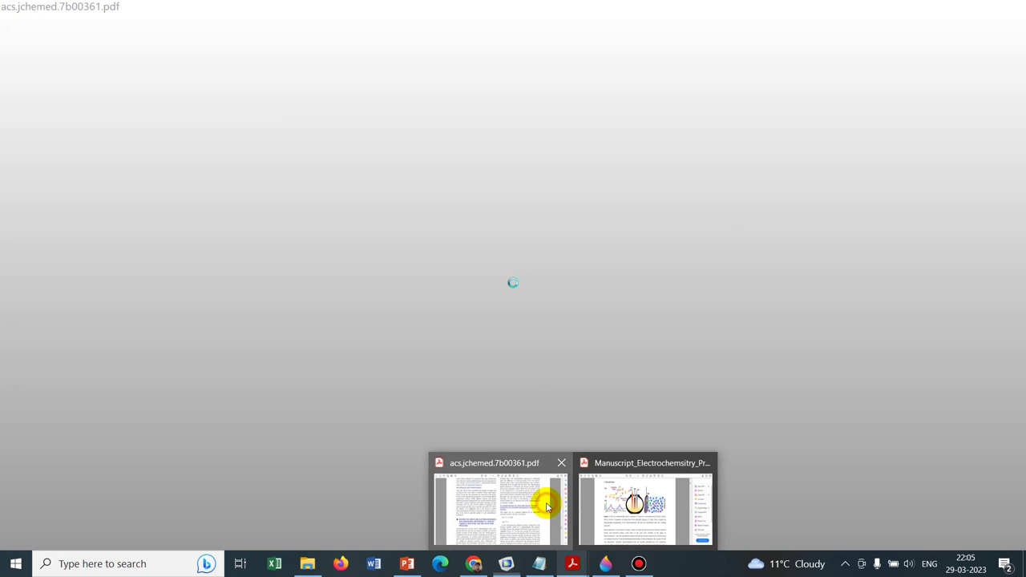
click(545, 503)
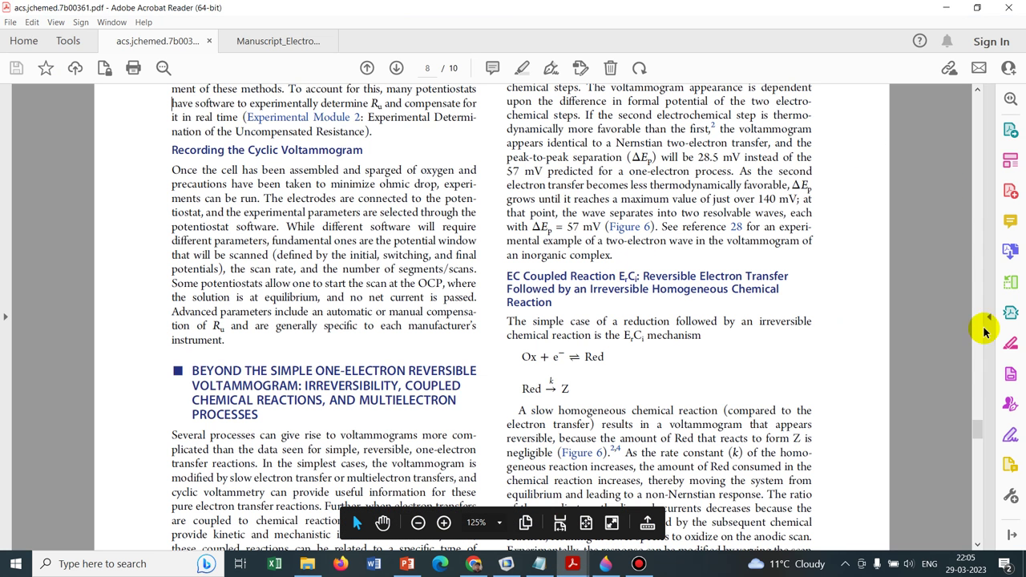
drag(979, 432, 979, 273)
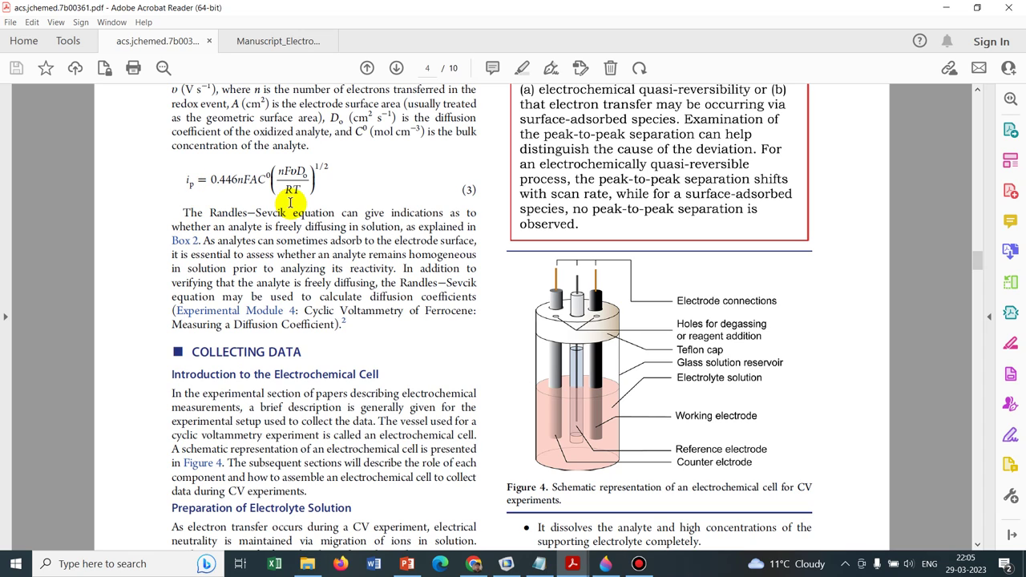
drag(292, 172, 296, 178)
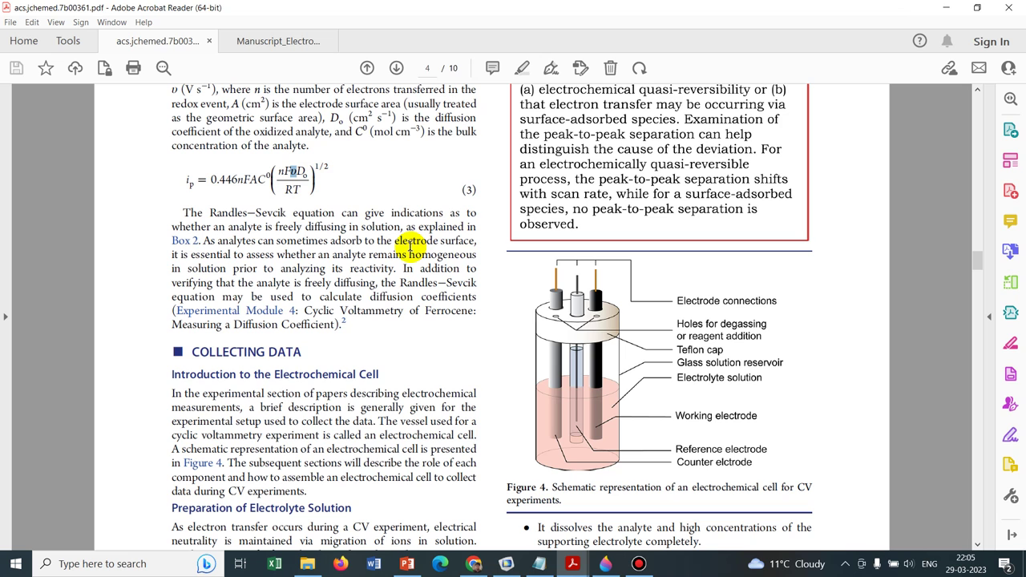
click(948, 7)
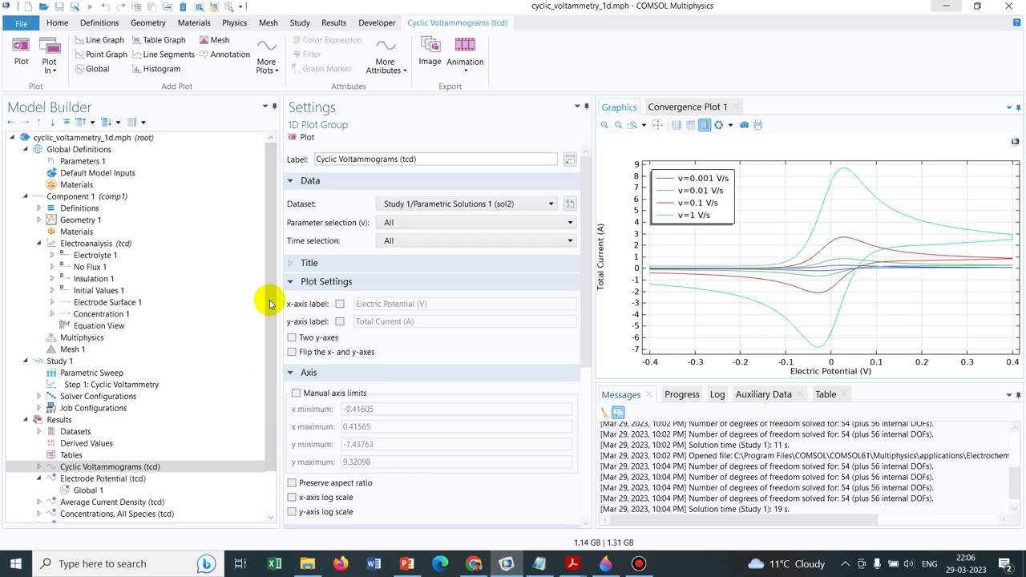
Step: Restrict the Concentration, A plot group to the last time for all scan rates and replot it
scroll(268, 407, down, 2)
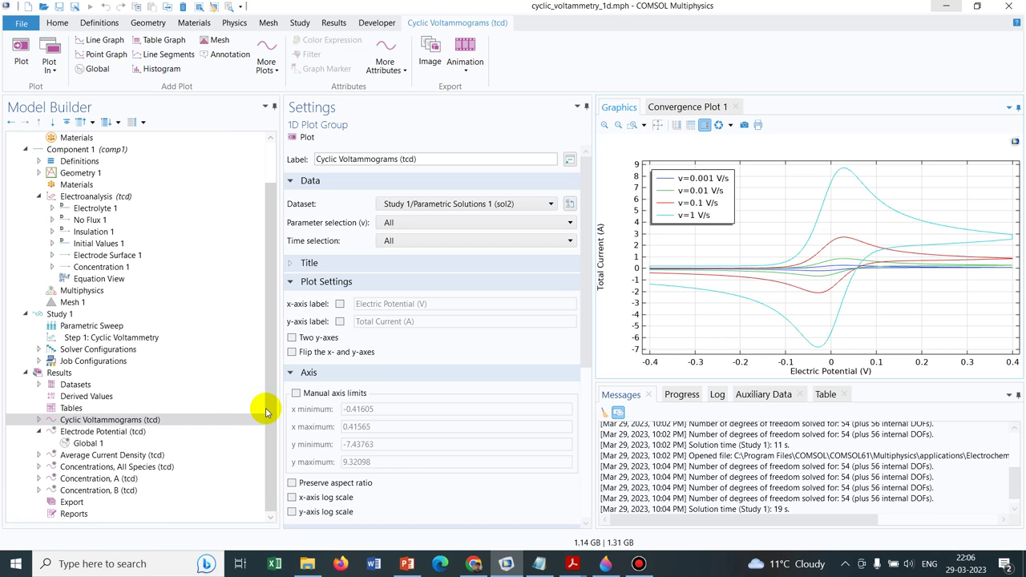
click(94, 478)
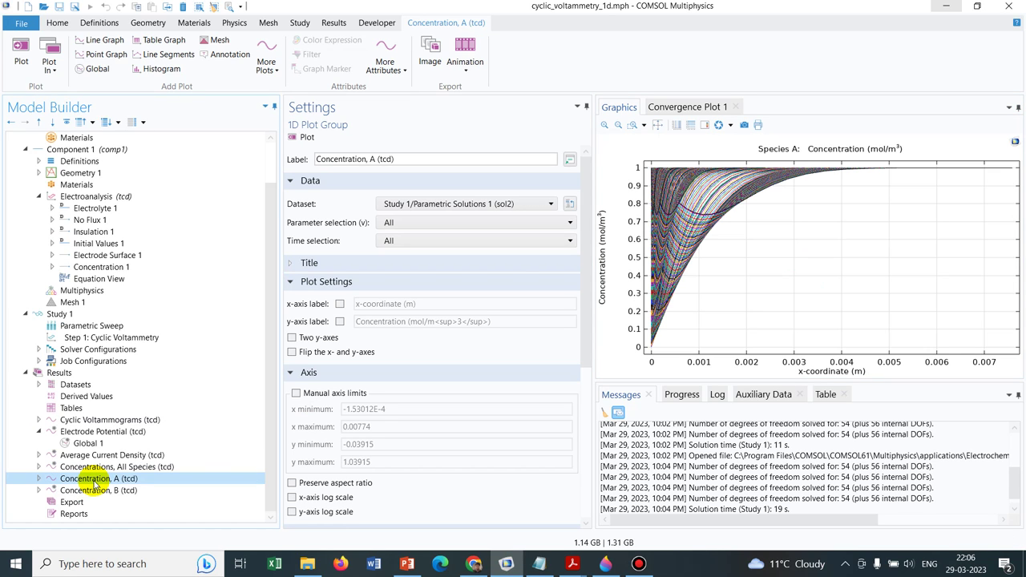
click(433, 242)
click(420, 278)
click(305, 137)
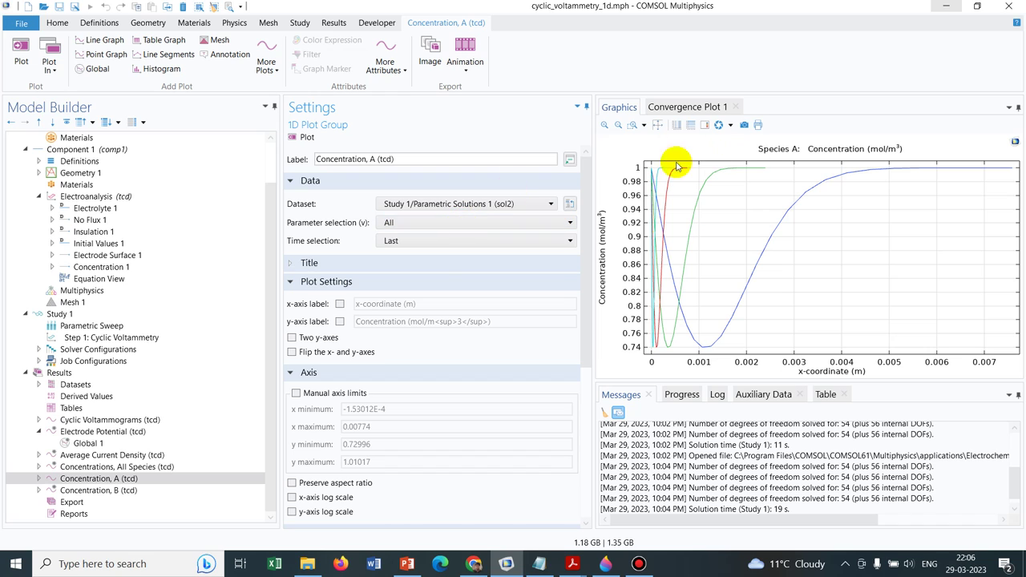
Step: Check the y-axis expression of Line Graph 1 under Concentration, A, and replot the group for the last scan rate only
click(477, 222)
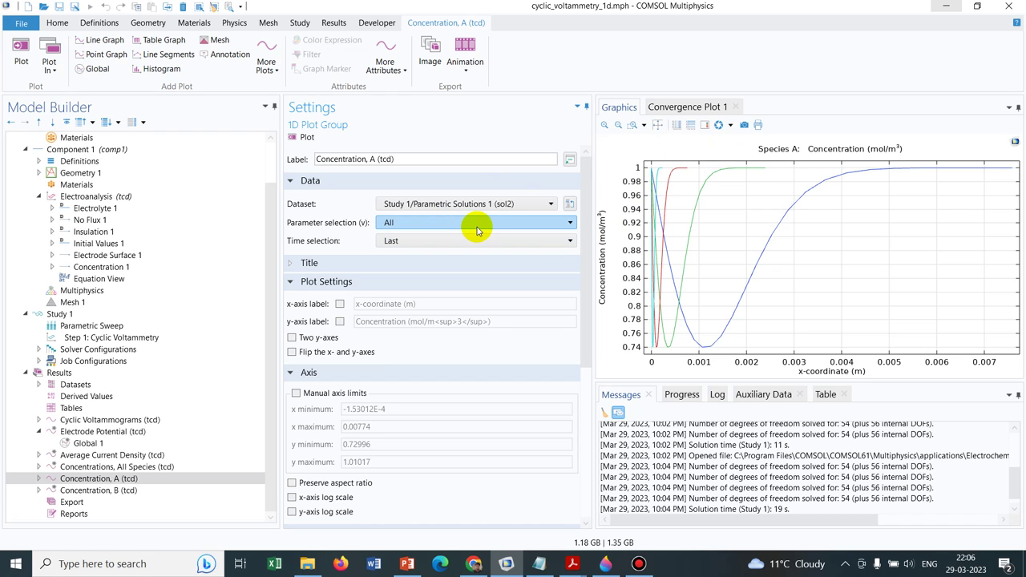
click(39, 479)
click(94, 489)
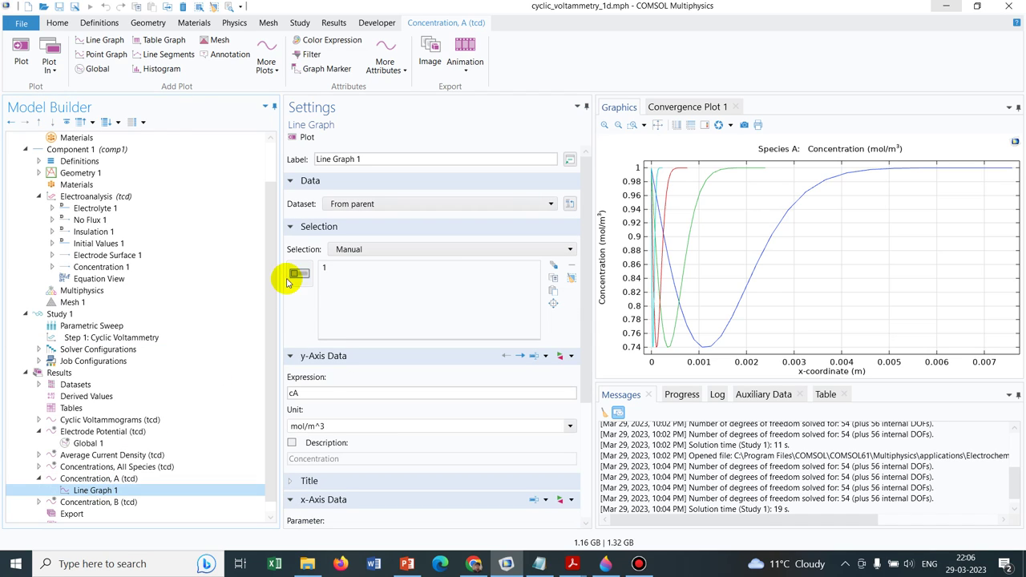
click(305, 391)
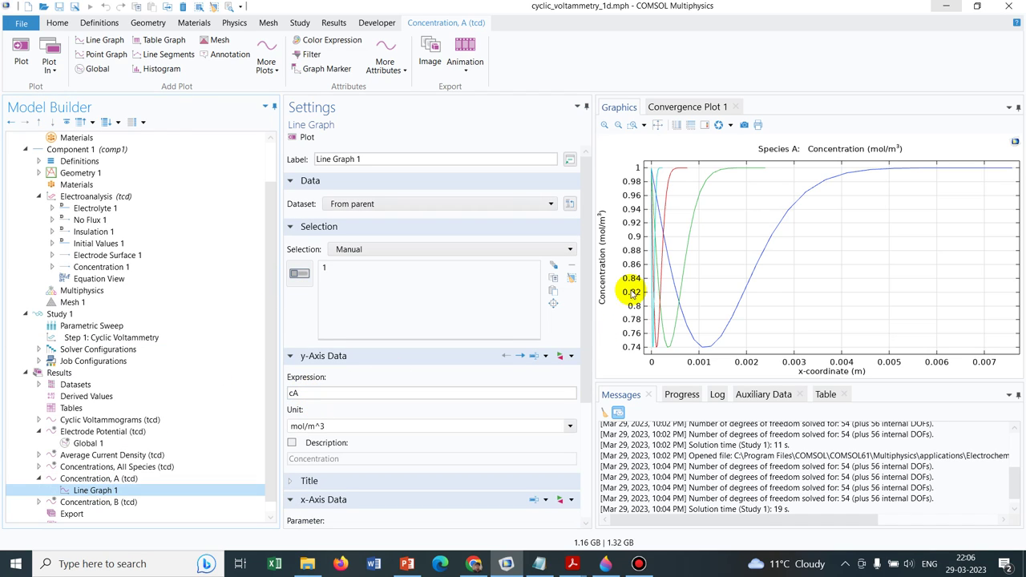
click(133, 478)
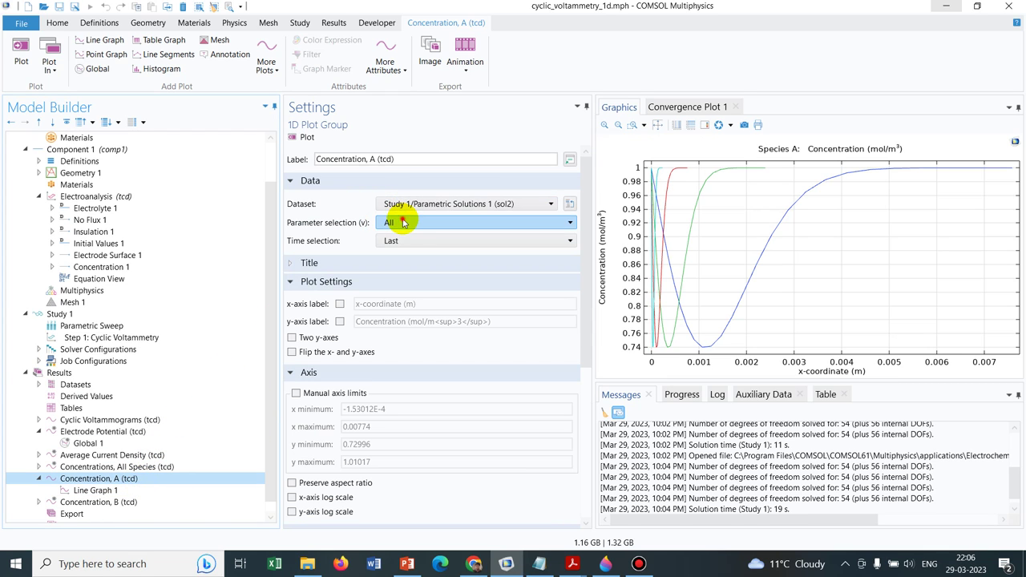
click(394, 222)
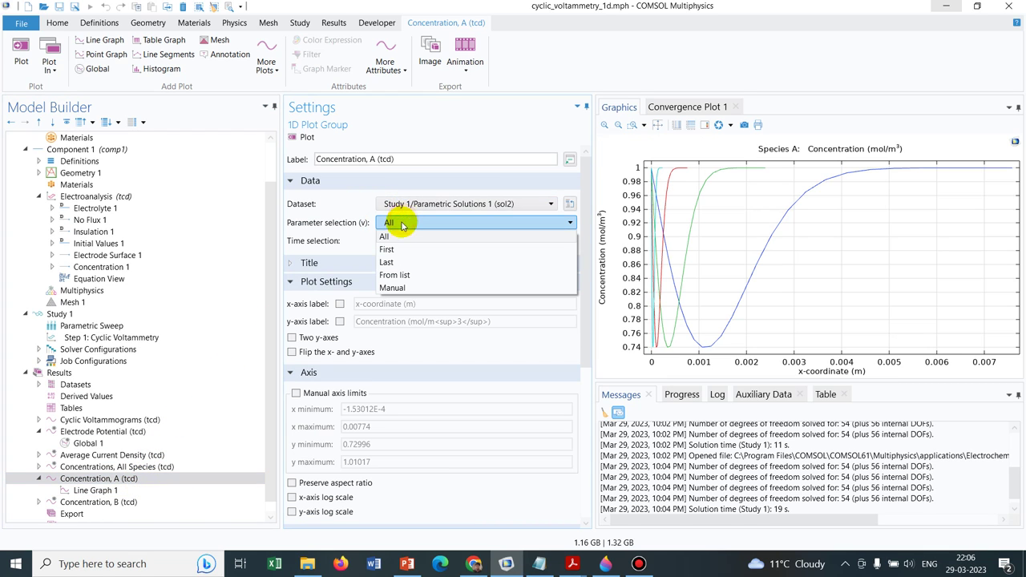
click(393, 263)
click(305, 140)
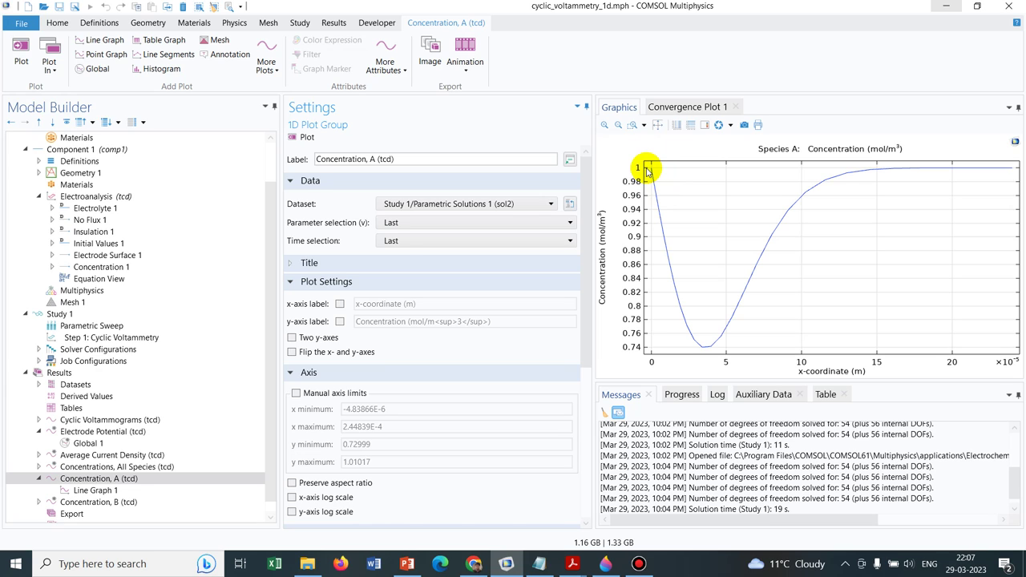
Step: Change the y-axis expression of Line Graph 1 under Concentration, A to cB and plot it
click(131, 488)
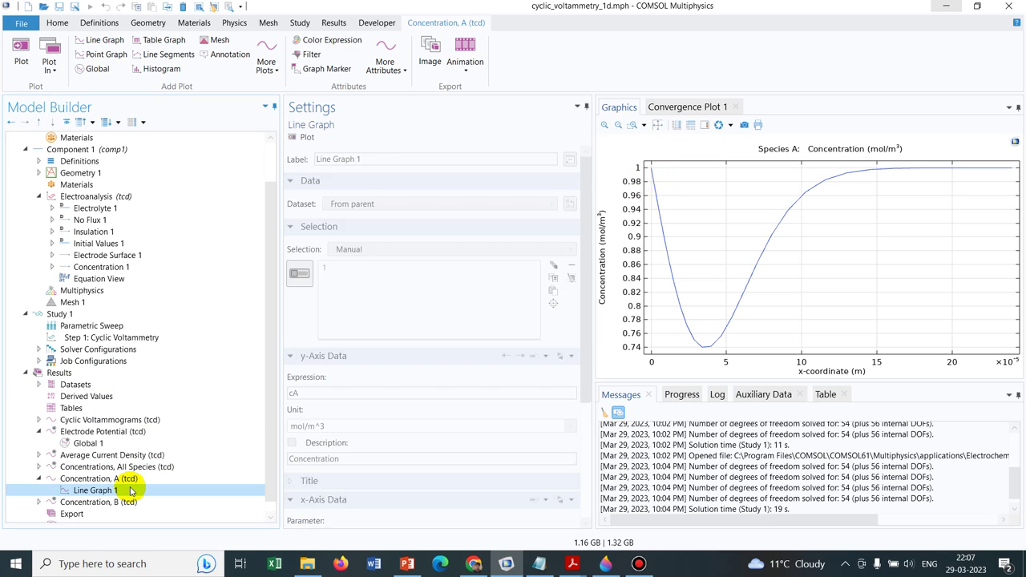
click(308, 393)
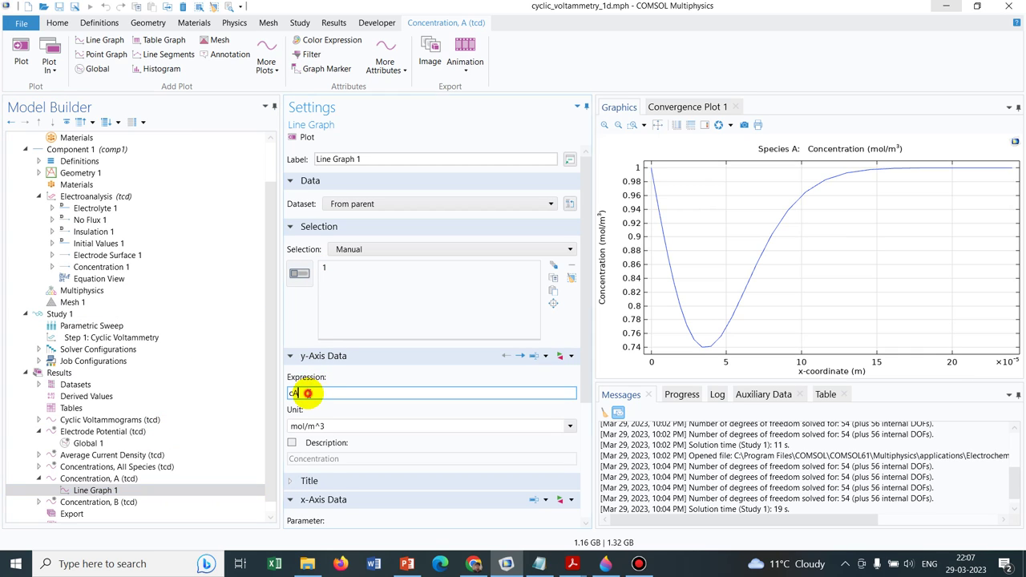
key(BackSpace)
text(B)
click(312, 202)
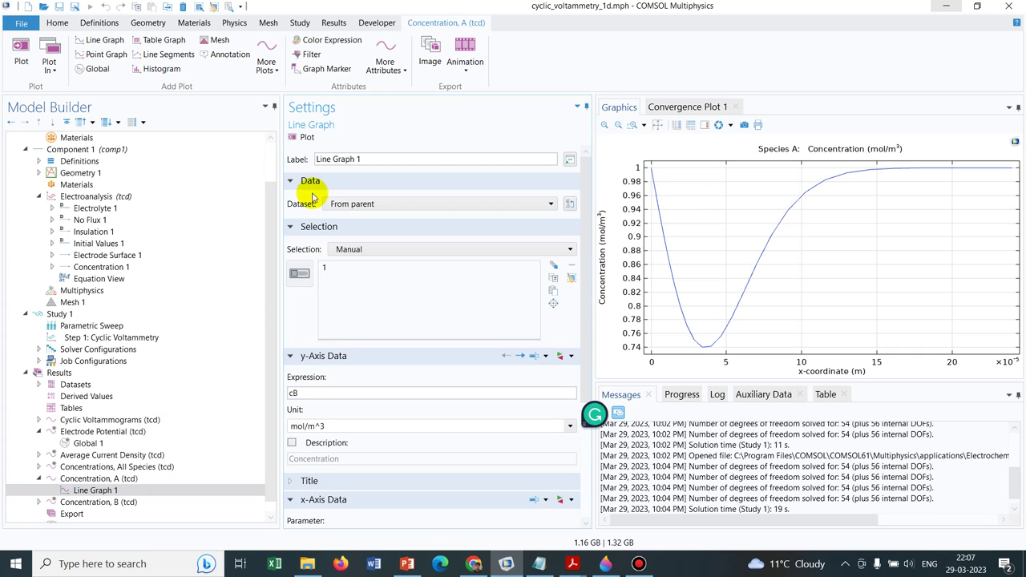
click(305, 137)
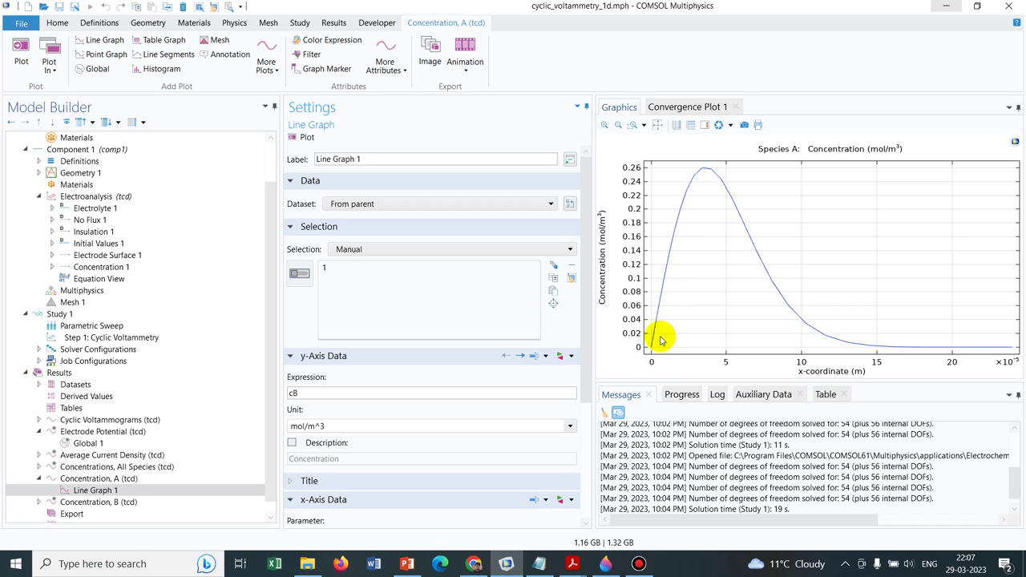
Step: Set the y-axis expression of Line Graph 1 back to cA and replot the species A concentration
click(314, 393)
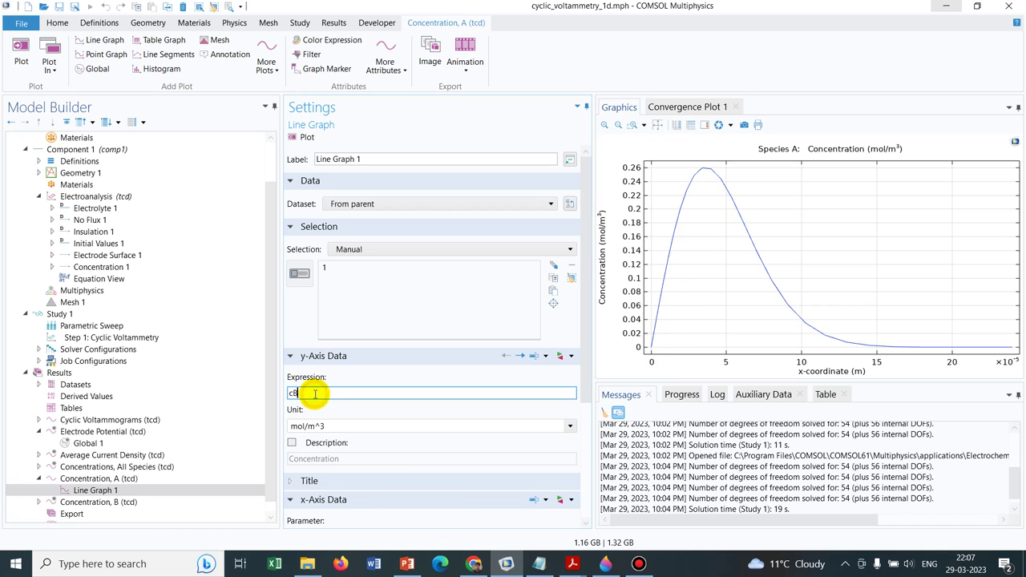
key(BackSpace)
text(A)
key(Return)
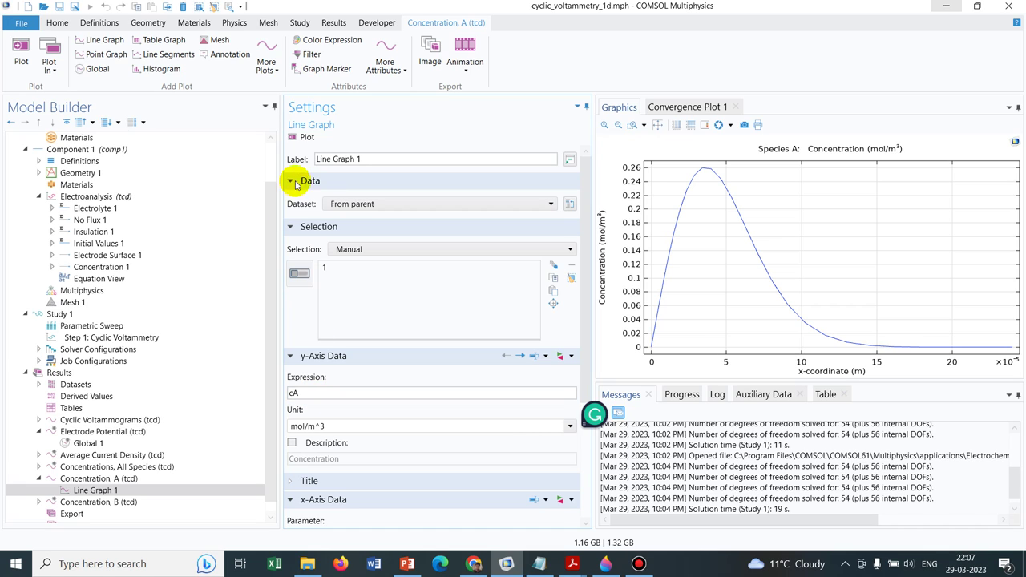
click(305, 137)
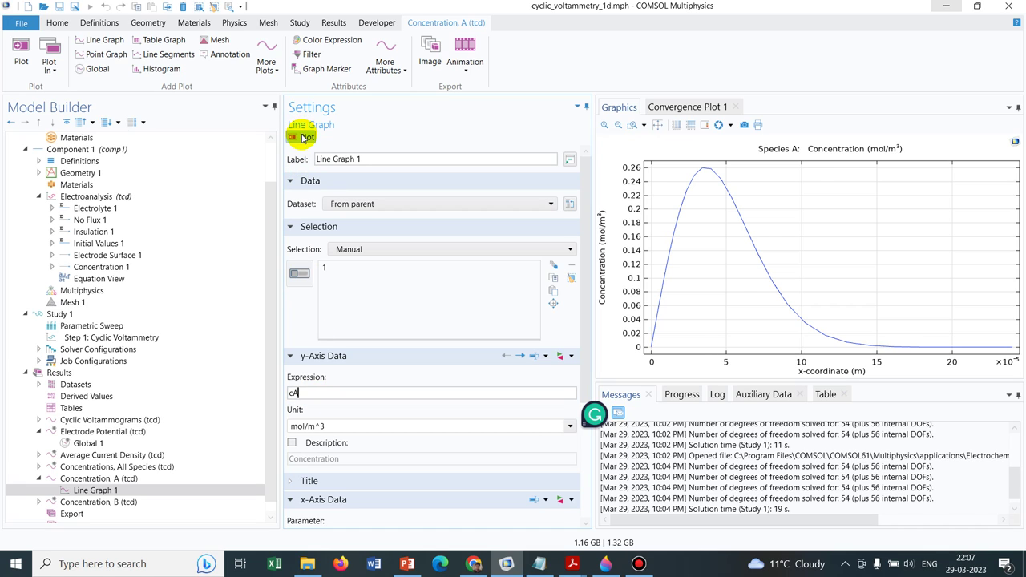